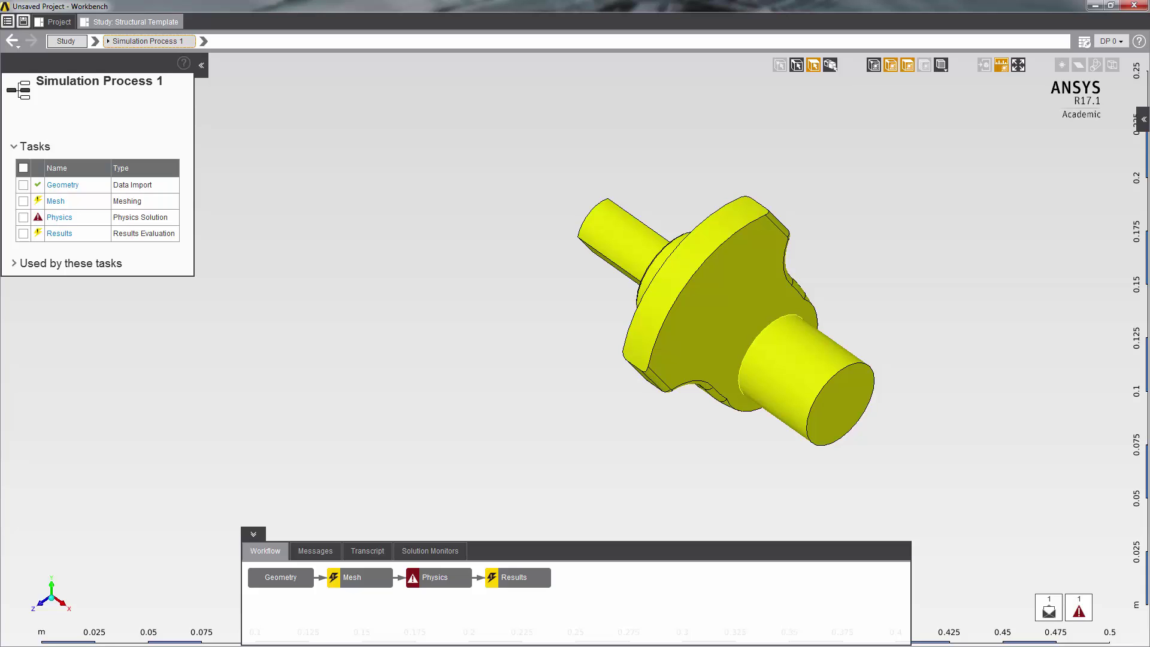
Generate the crankshaft's default mesh and orbit the part to check the elements.
left_click(360, 576)
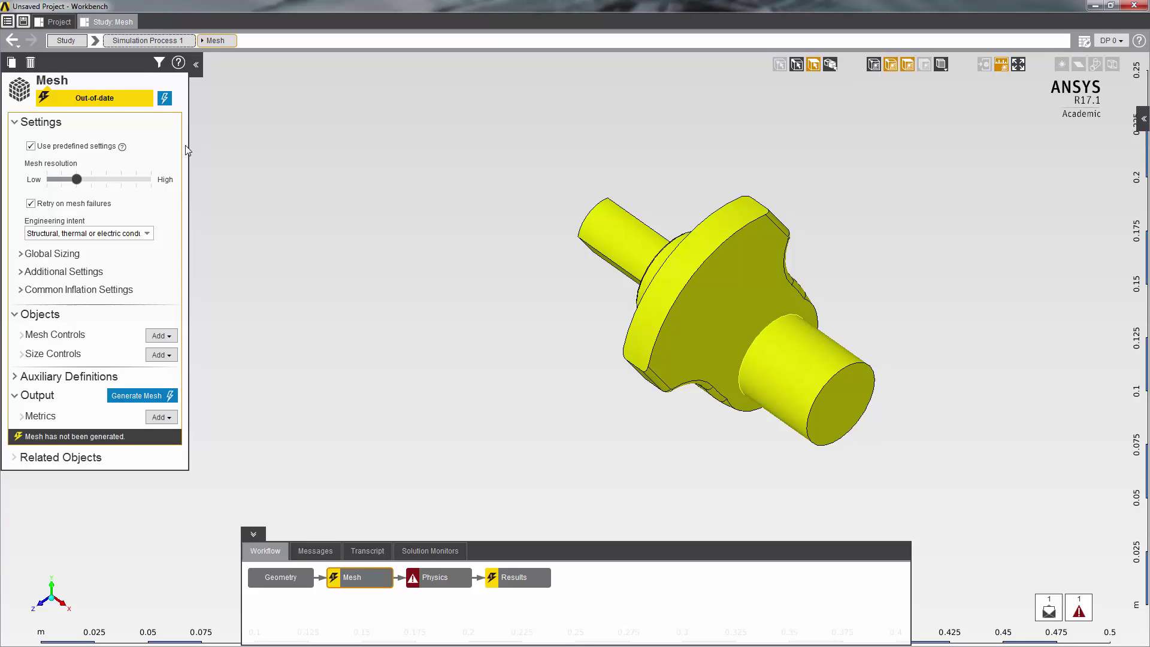
left_click(165, 99)
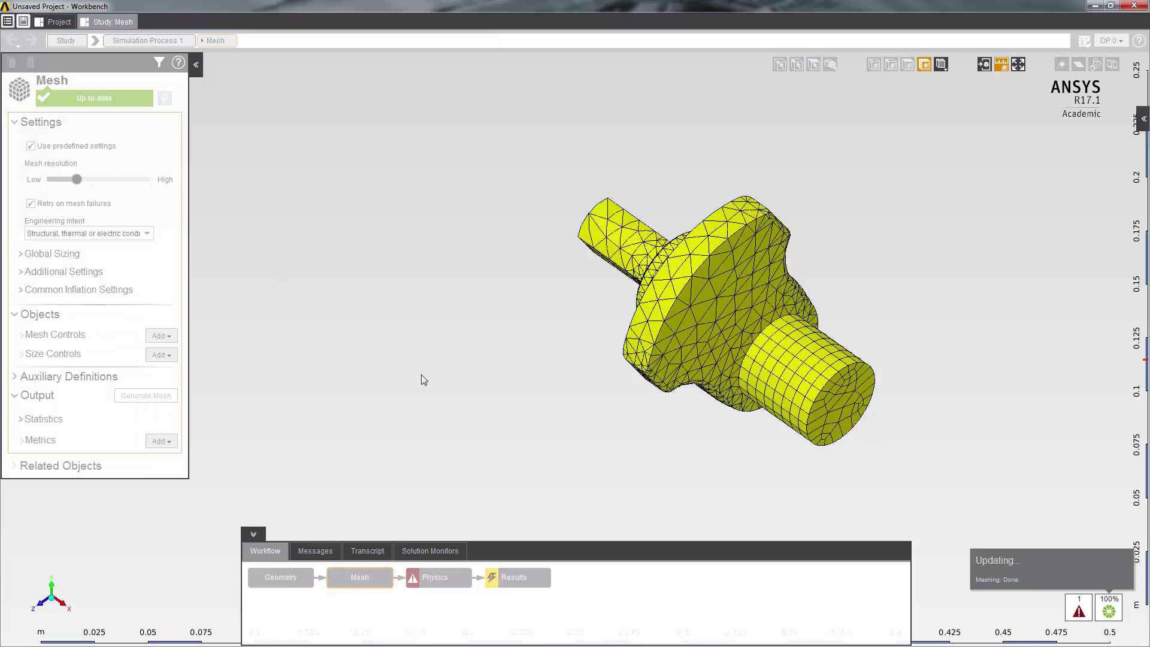
middle_click_drag(463, 383, 588, 451)
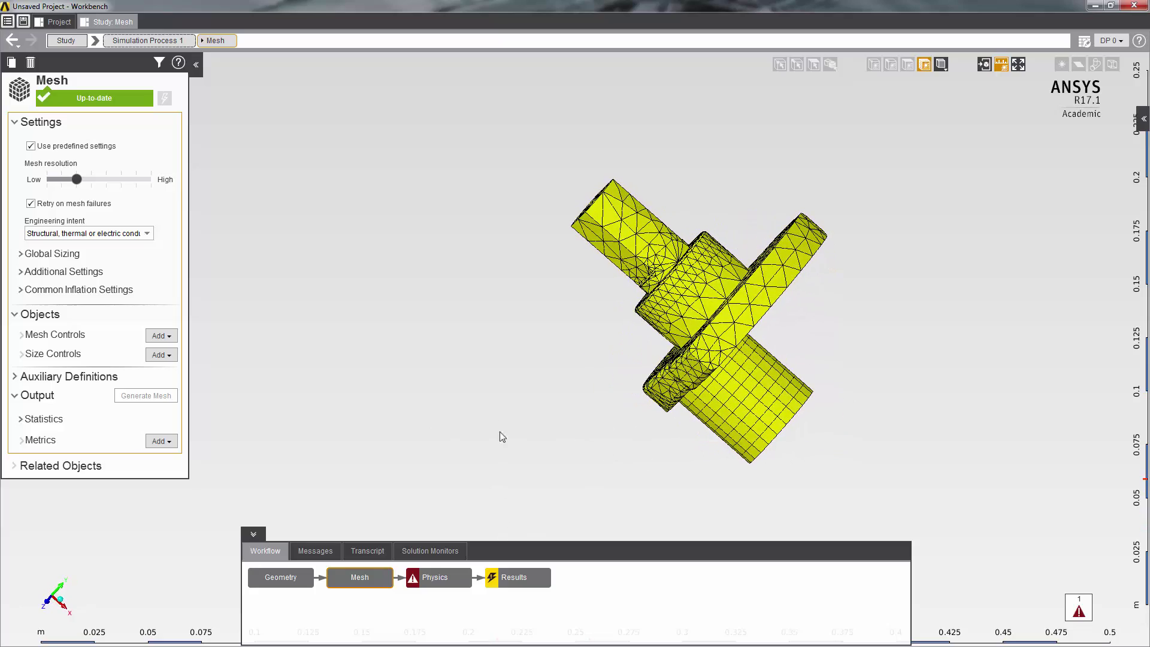
middle_click_drag(503, 425, 409, 336)
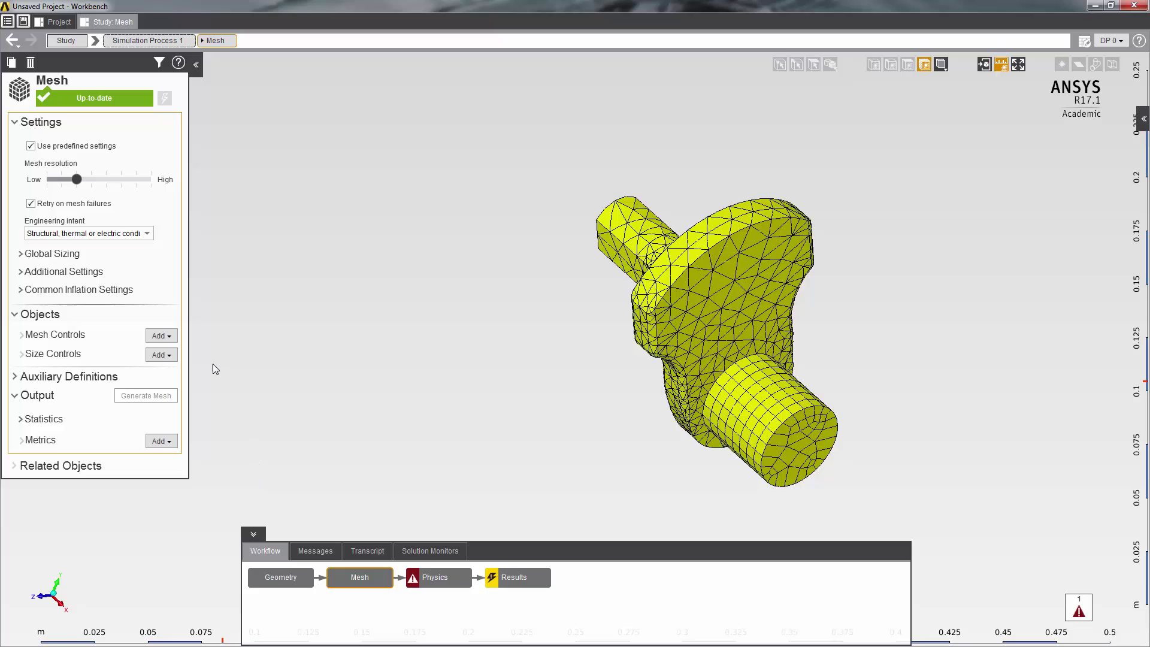
Add Body Sizing 1 with a 0.005 m element size on all four box-selected crankshaft volumes.
left_click(169, 356)
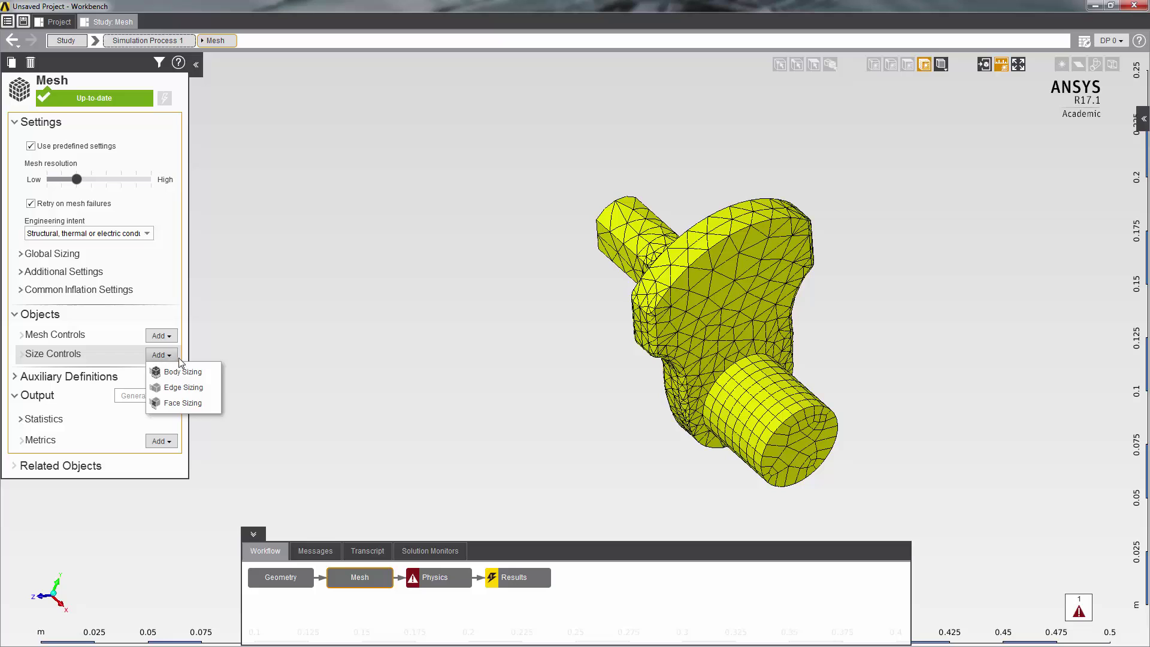
left_click(165, 372)
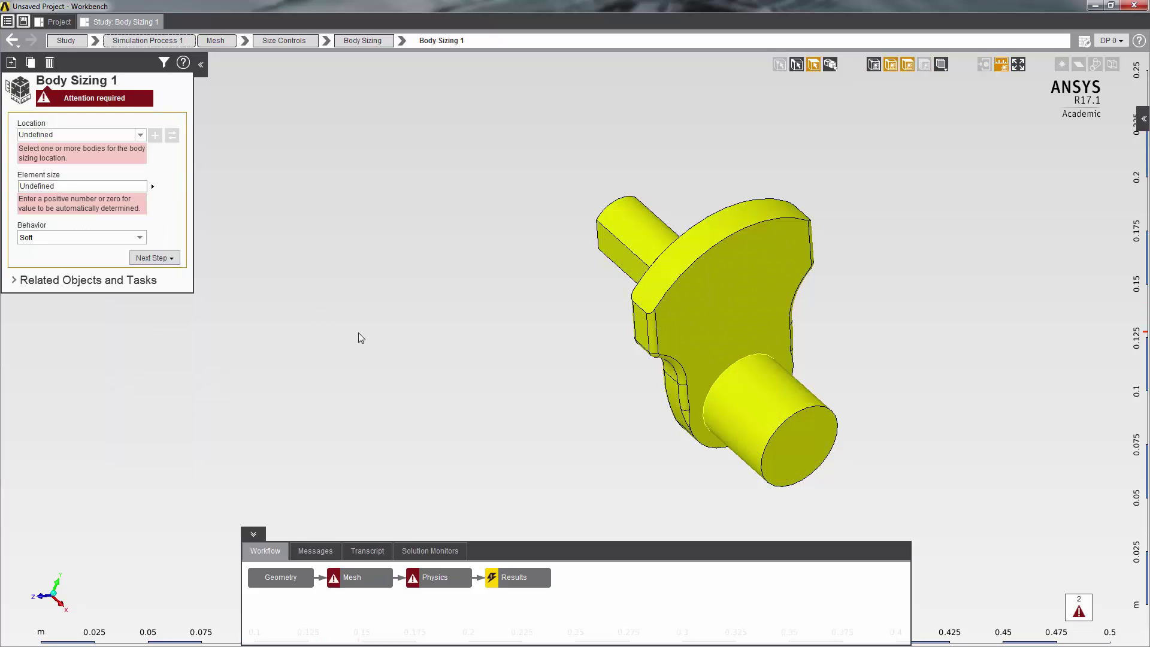
left_click(51, 133)
left_click_drag(829, 486, 582, 136)
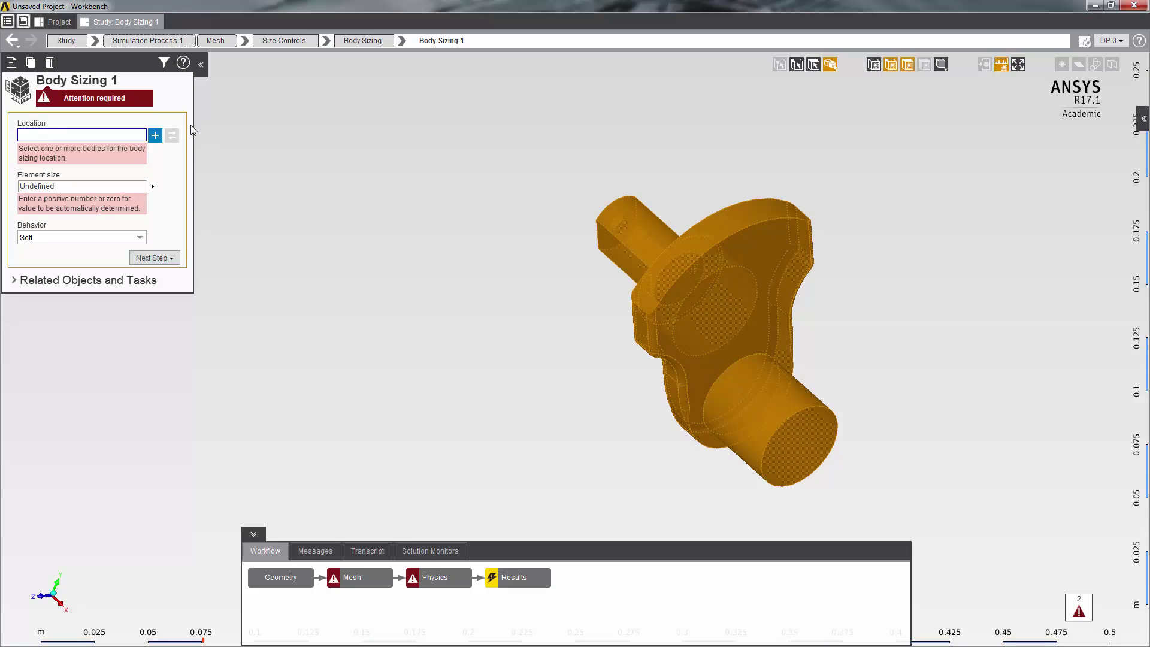
left_click(155, 135)
left_click(88, 166)
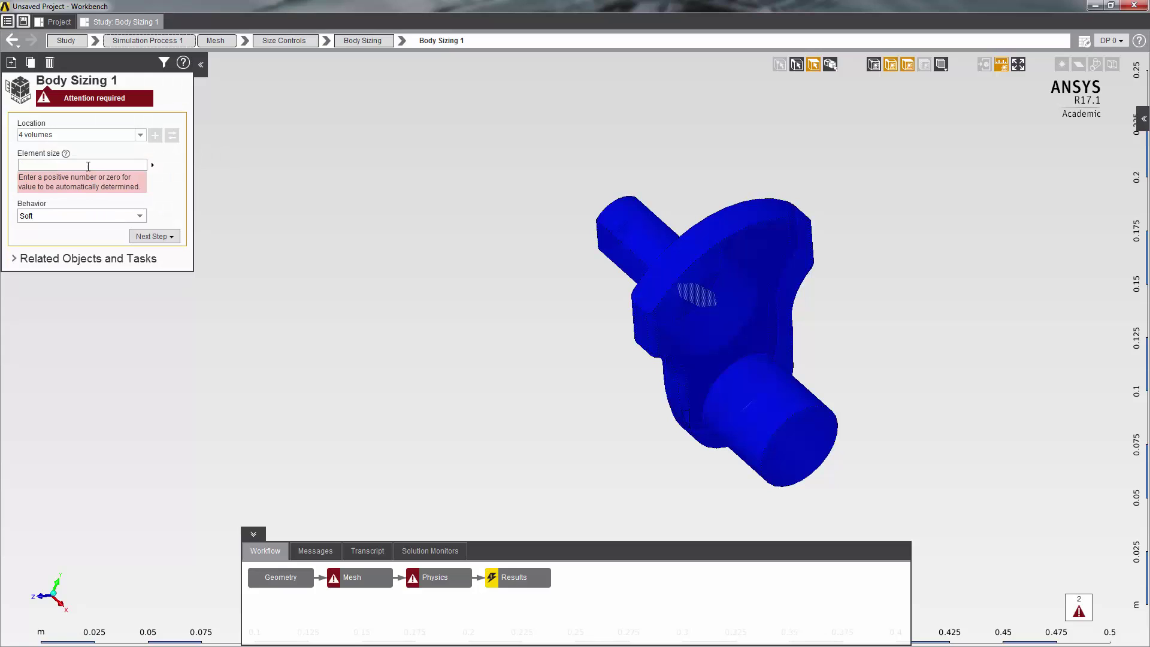
type(".005")
key("Return")
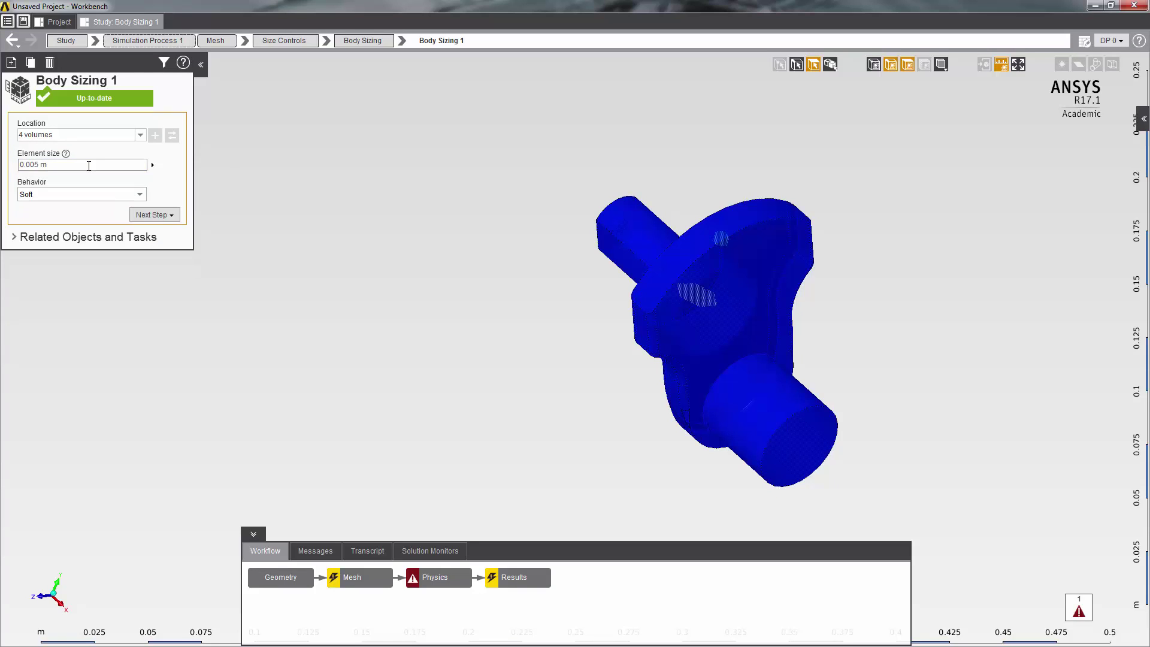
Remesh the crankshaft with the 0.005 m body sizing and orbit to inspect the finer elements.
left_click(370, 579)
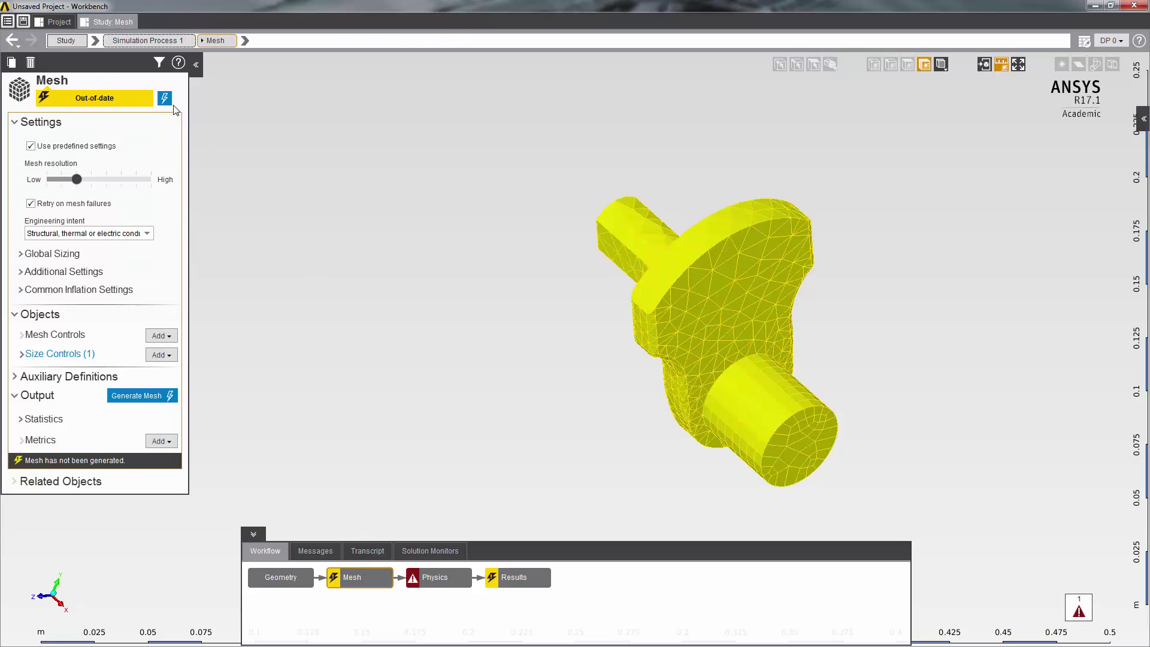
left_click(165, 98)
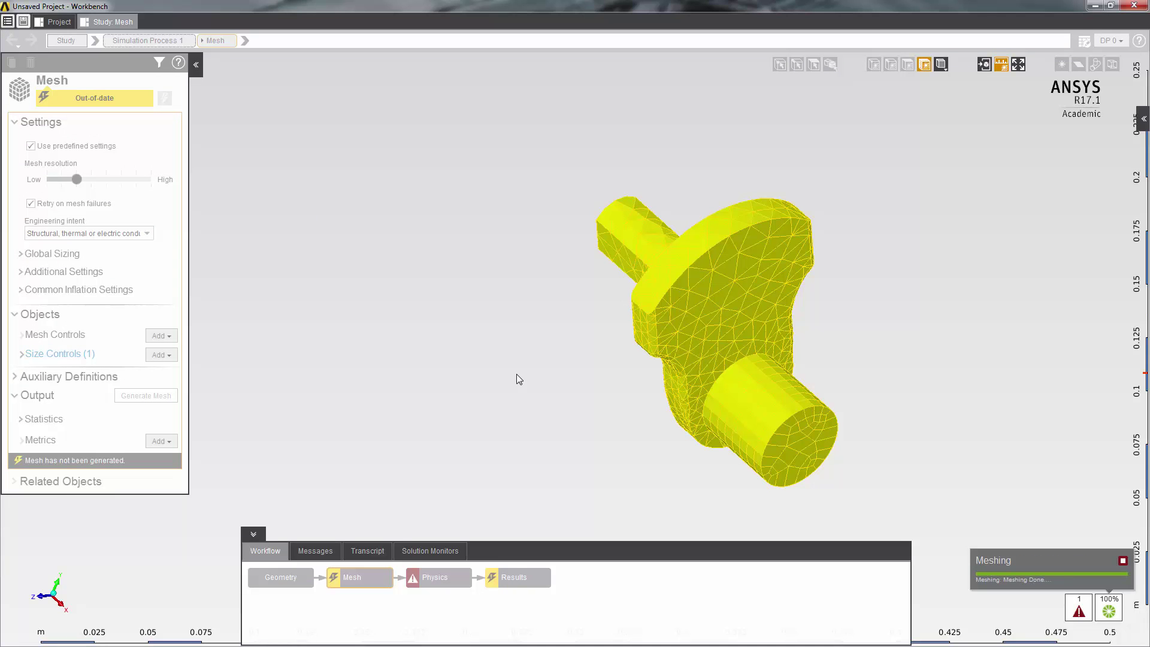
middle_click_drag(551, 415, 587, 339)
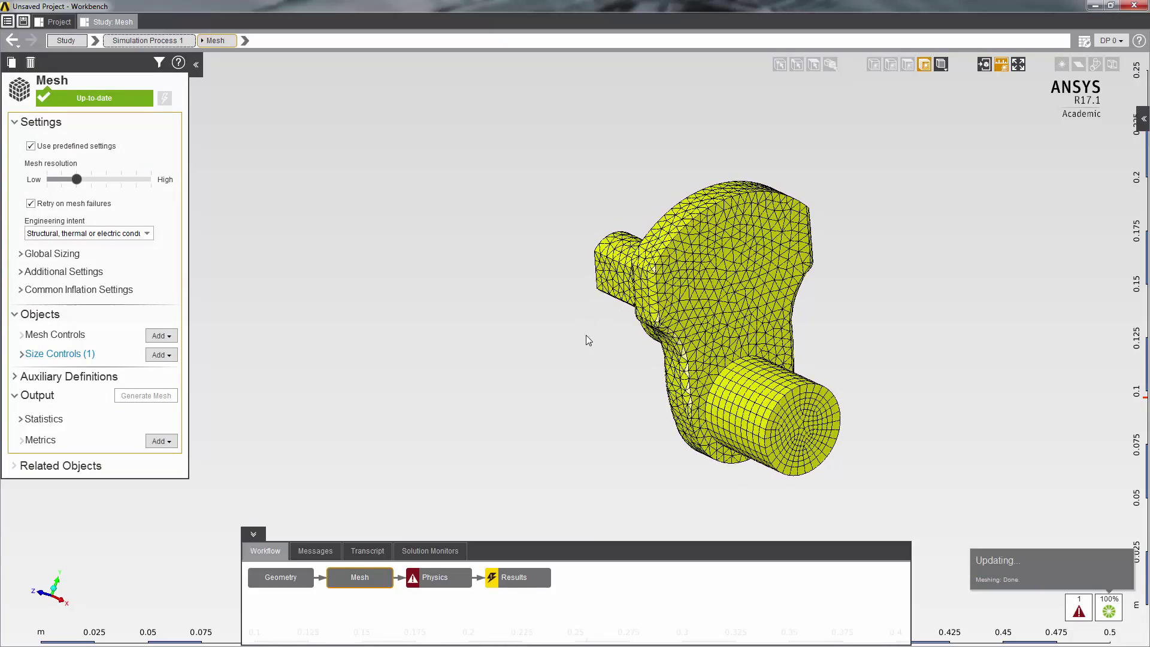
middle_click_drag(447, 408, 592, 378)
middle_click_drag(756, 446, 810, 431)
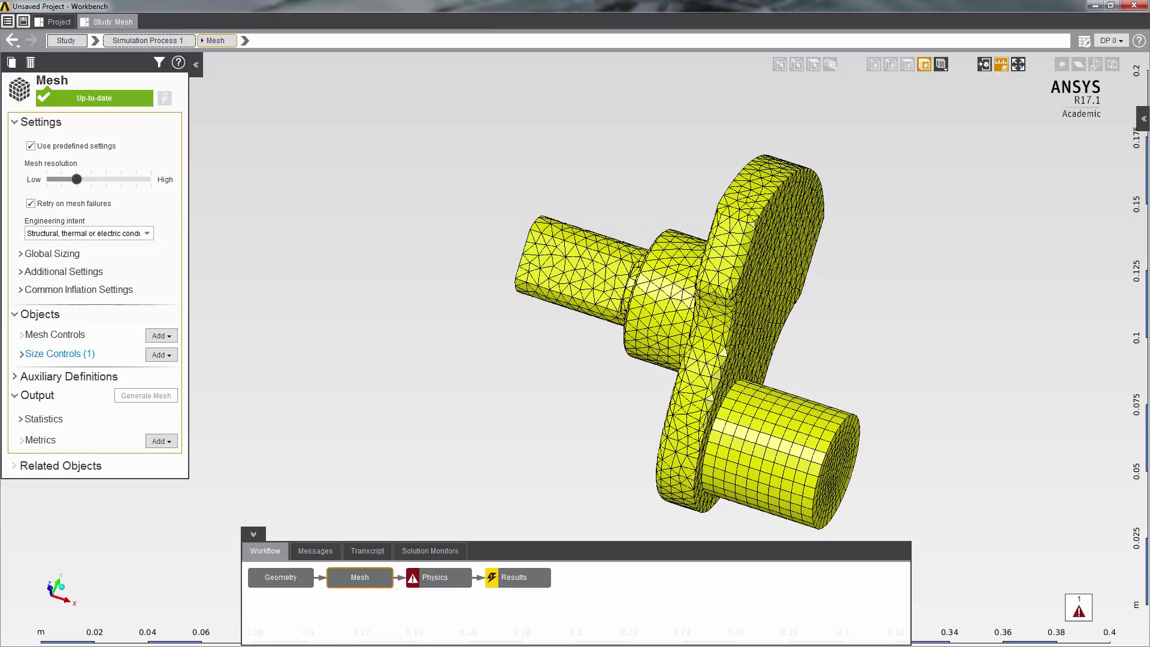
Create Support 1 fixing the large cylinder's flat end face in the physics setup.
left_click(430, 575)
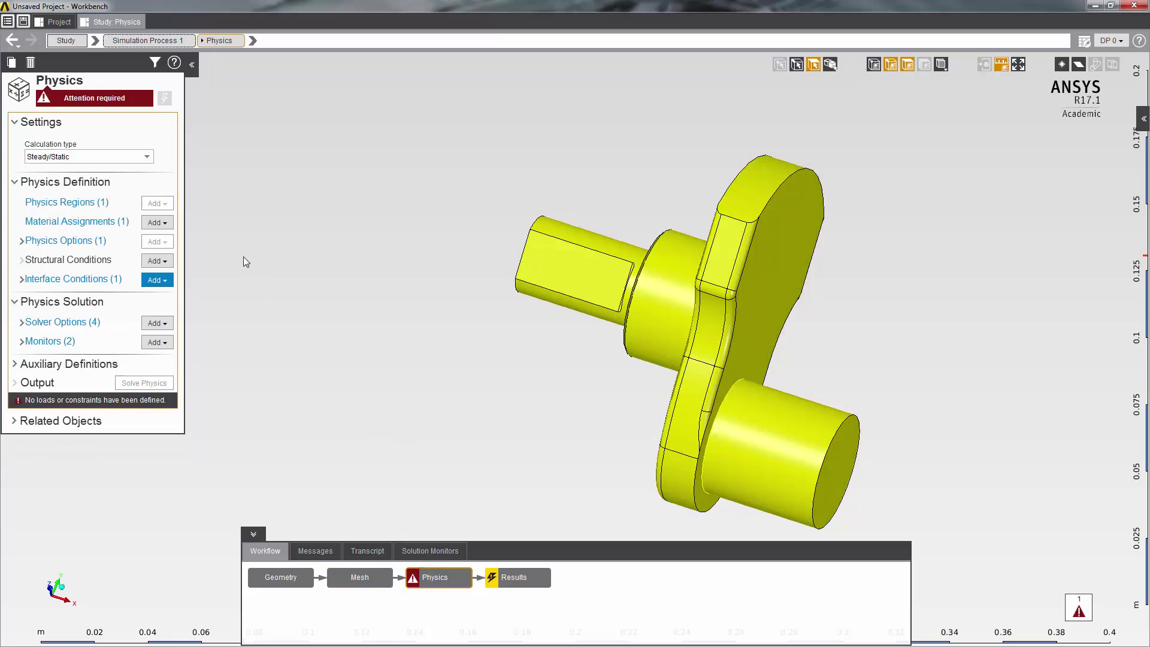
left_click(161, 261)
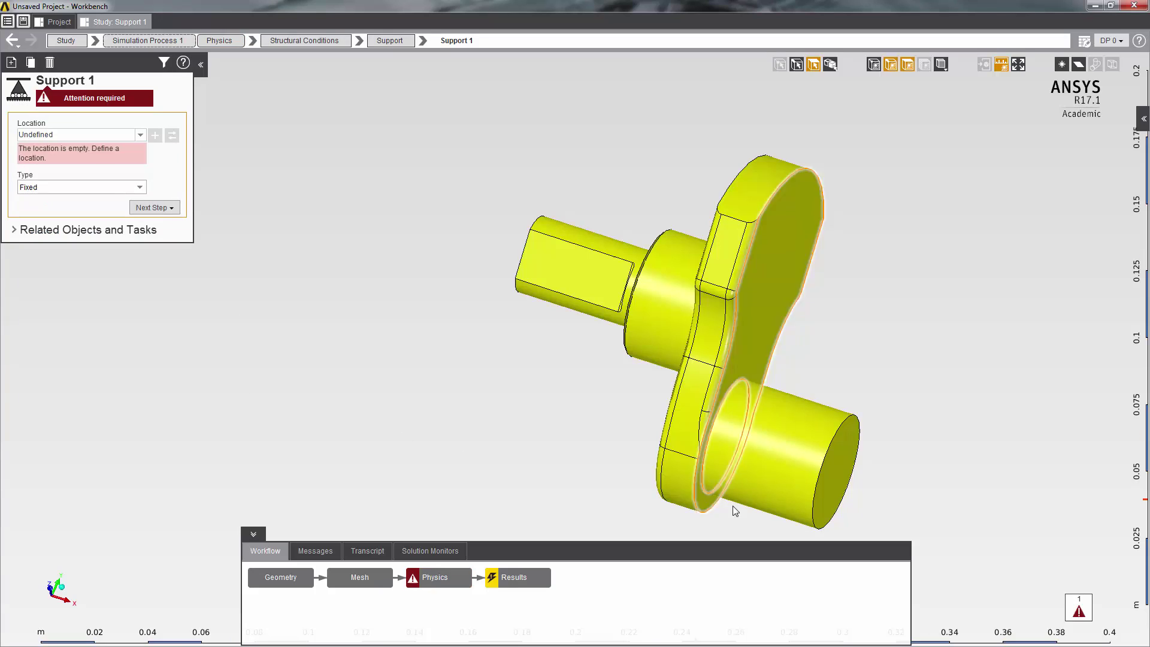
left_click(824, 468)
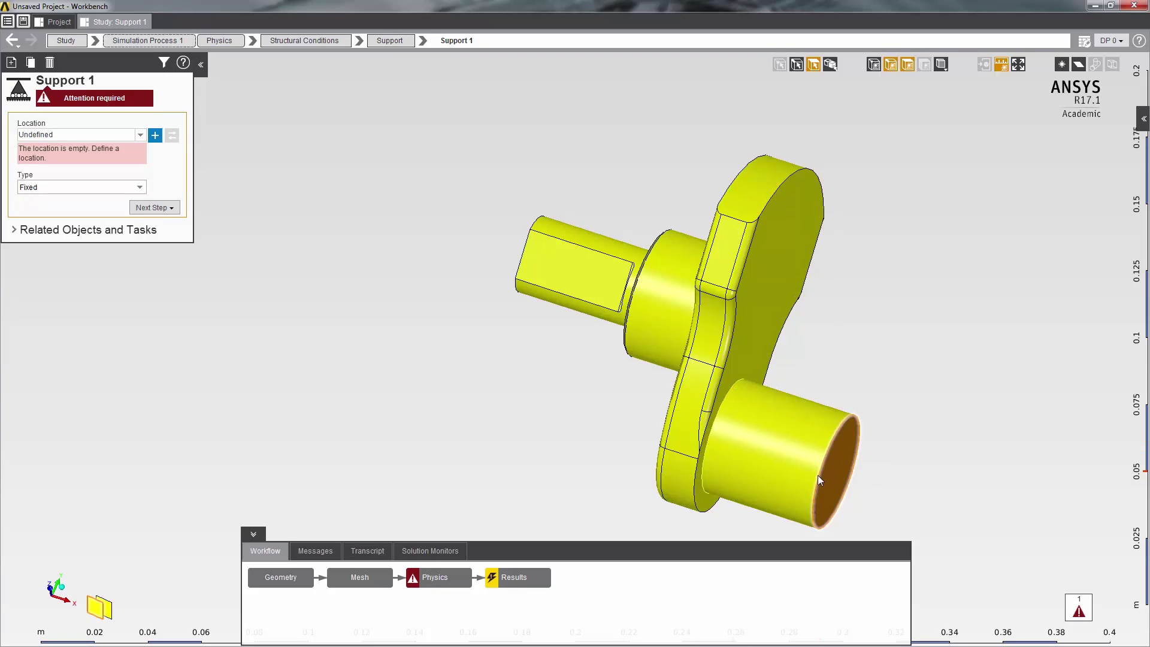
left_click(156, 135)
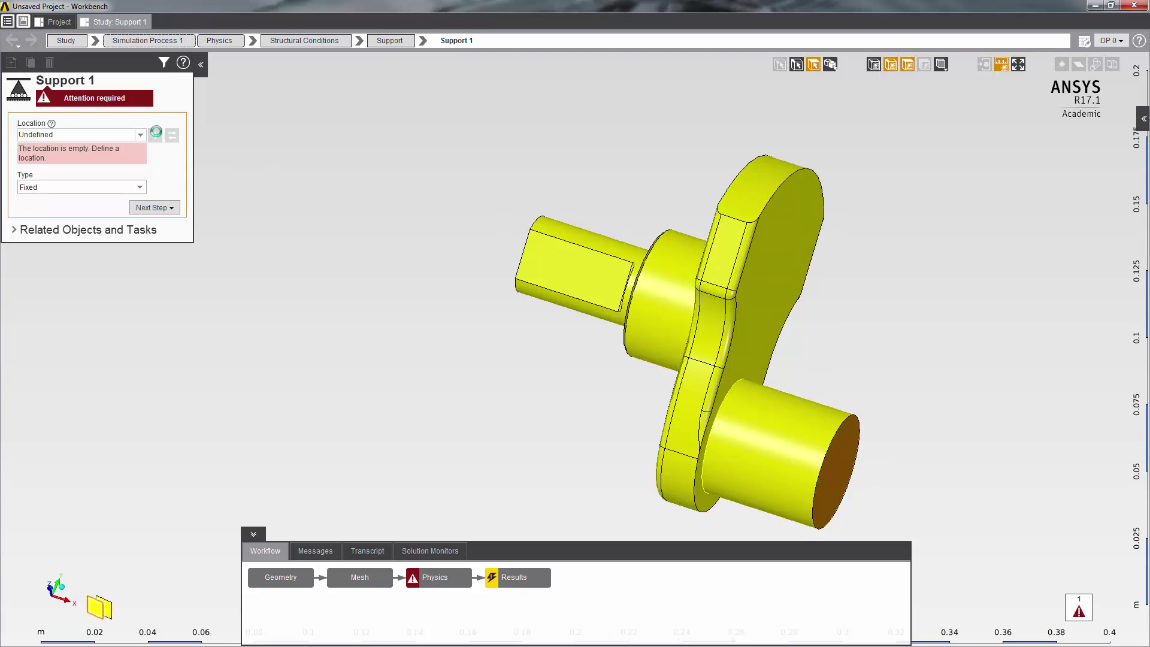
left_click(583, 272)
Add Force 1 on the small shaft's flat face with magnitude 5000 N and reversed direction.
right_click(583, 273)
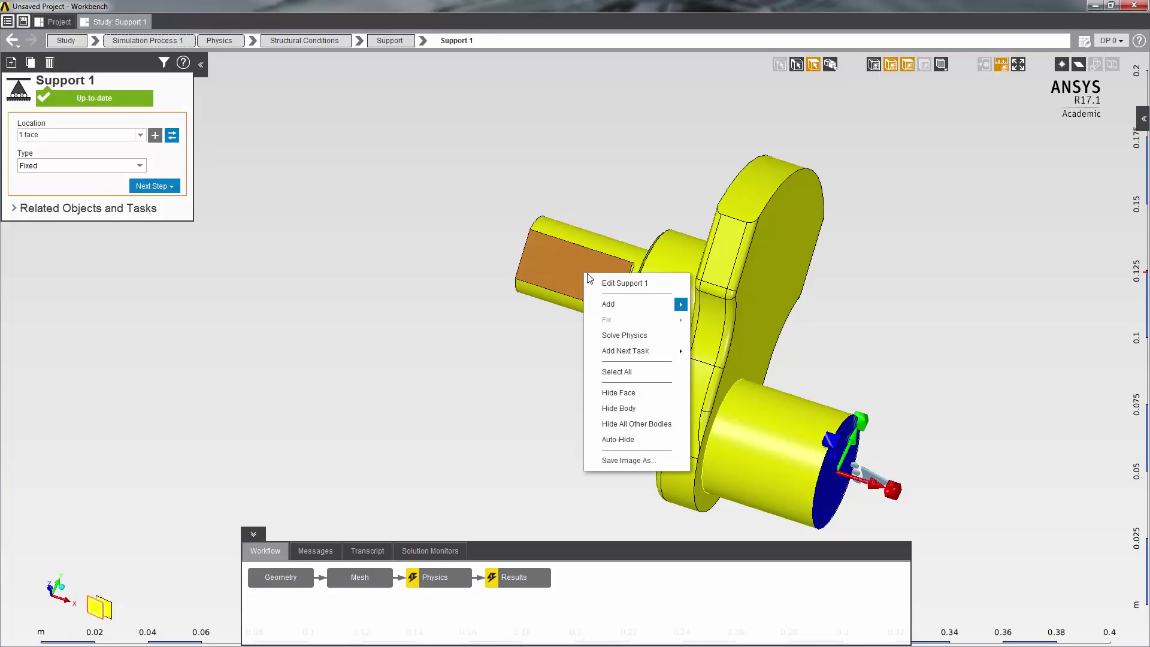
mouse_move(676, 311)
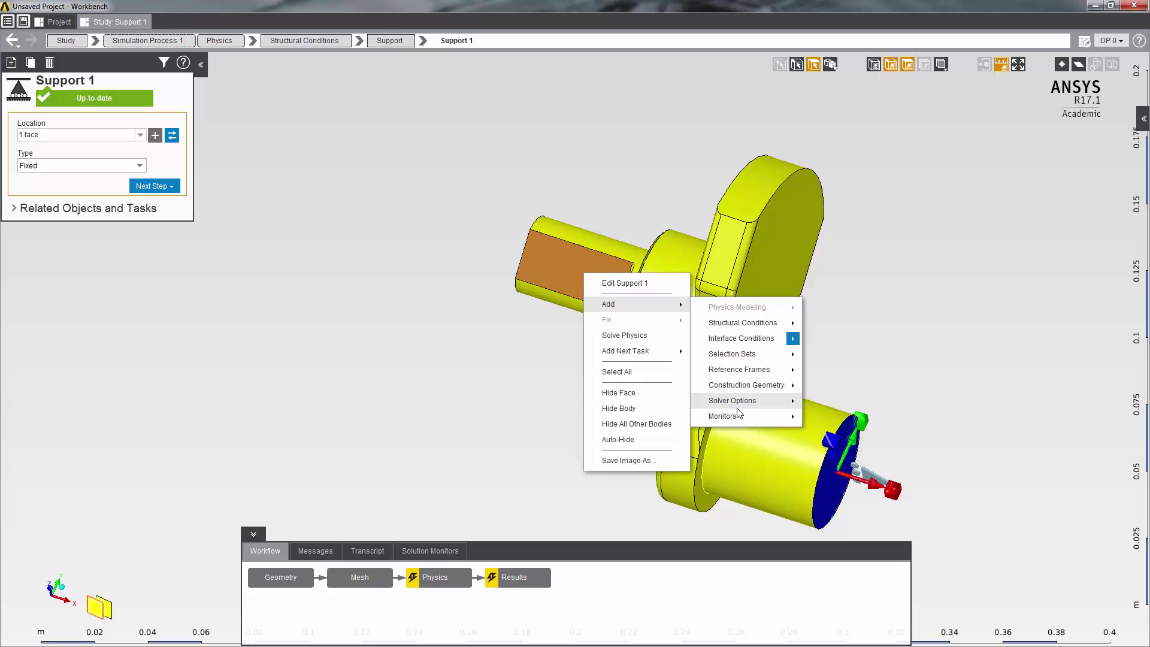
mouse_move(770, 333)
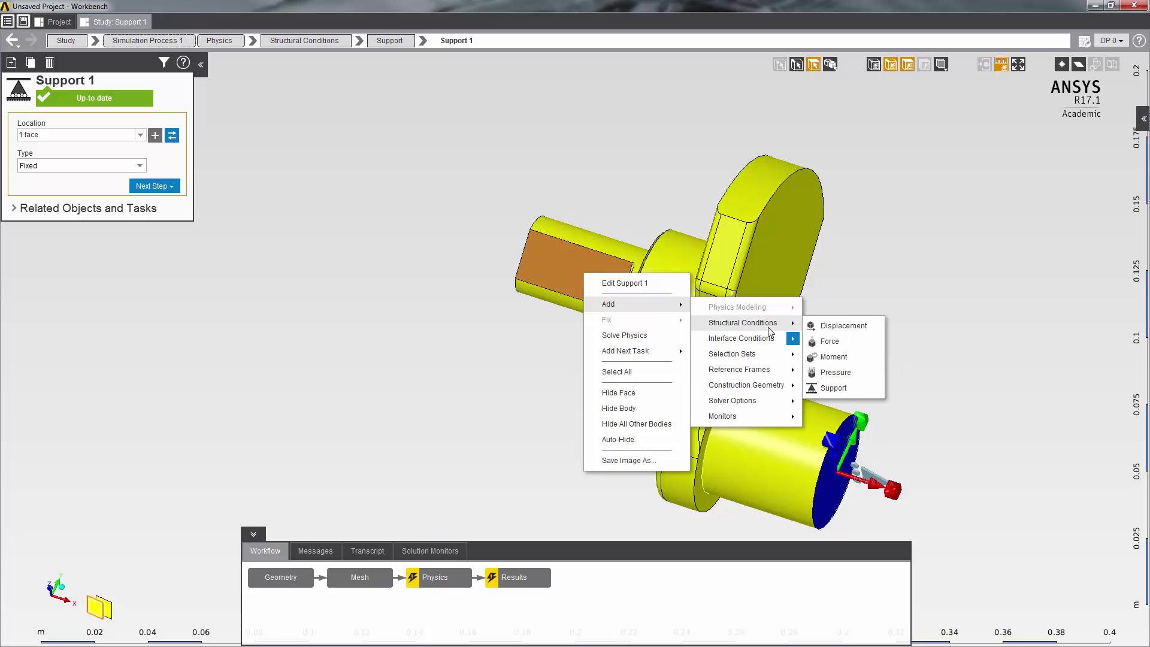
left_click(829, 341)
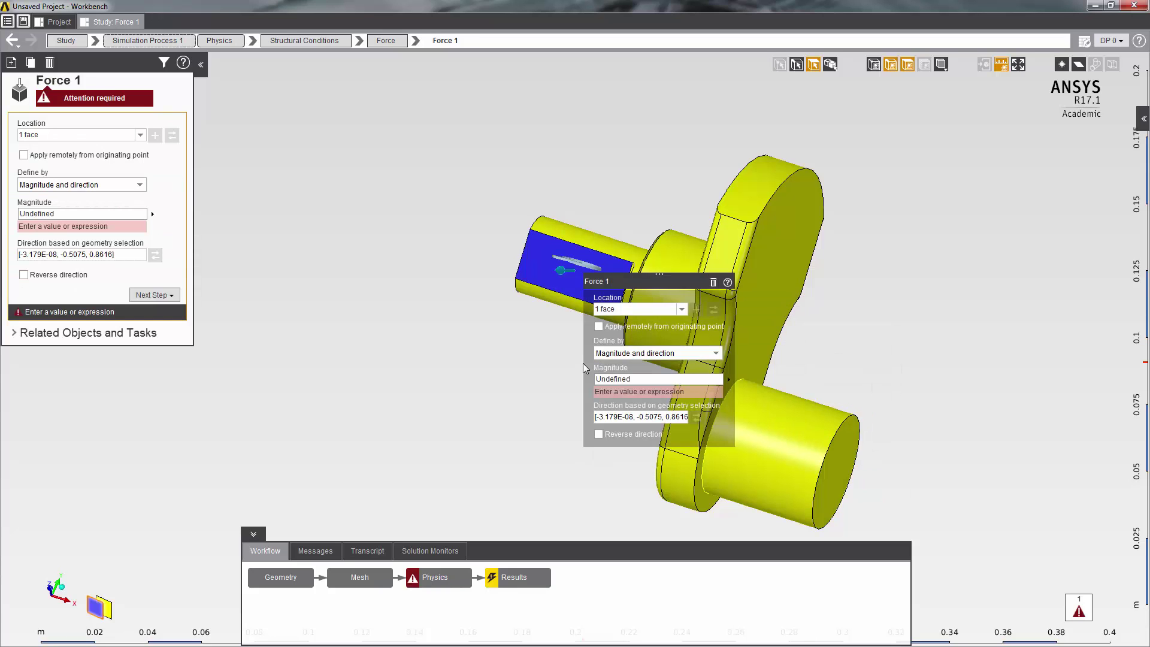
left_click(625, 379)
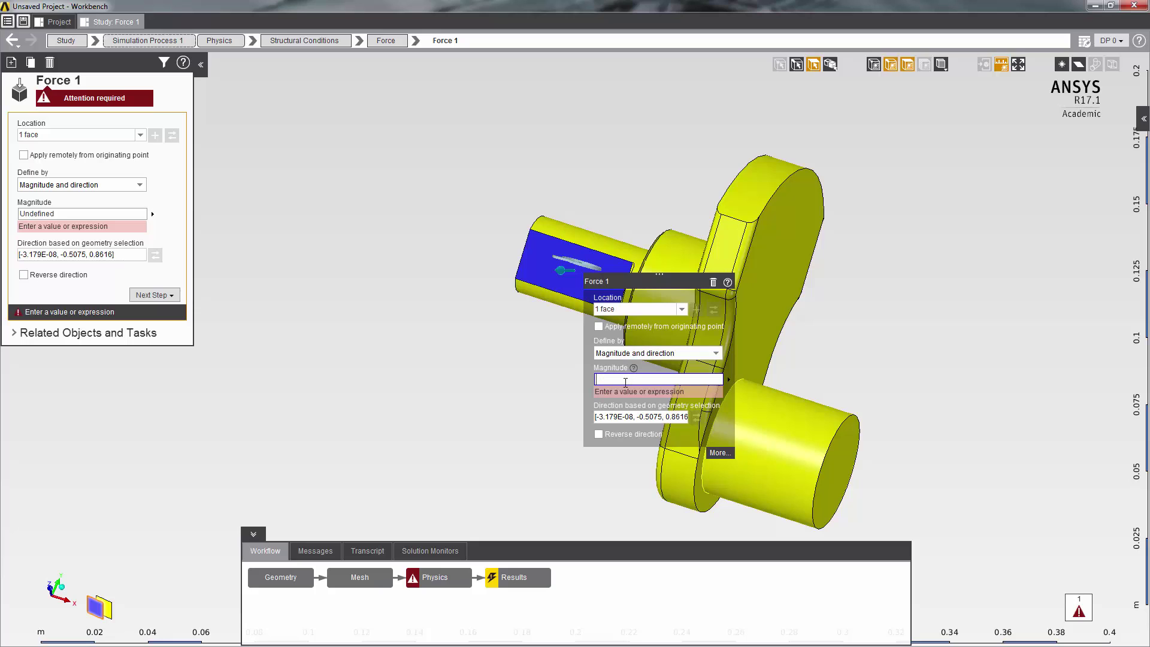
type("5000")
left_click(598, 433)
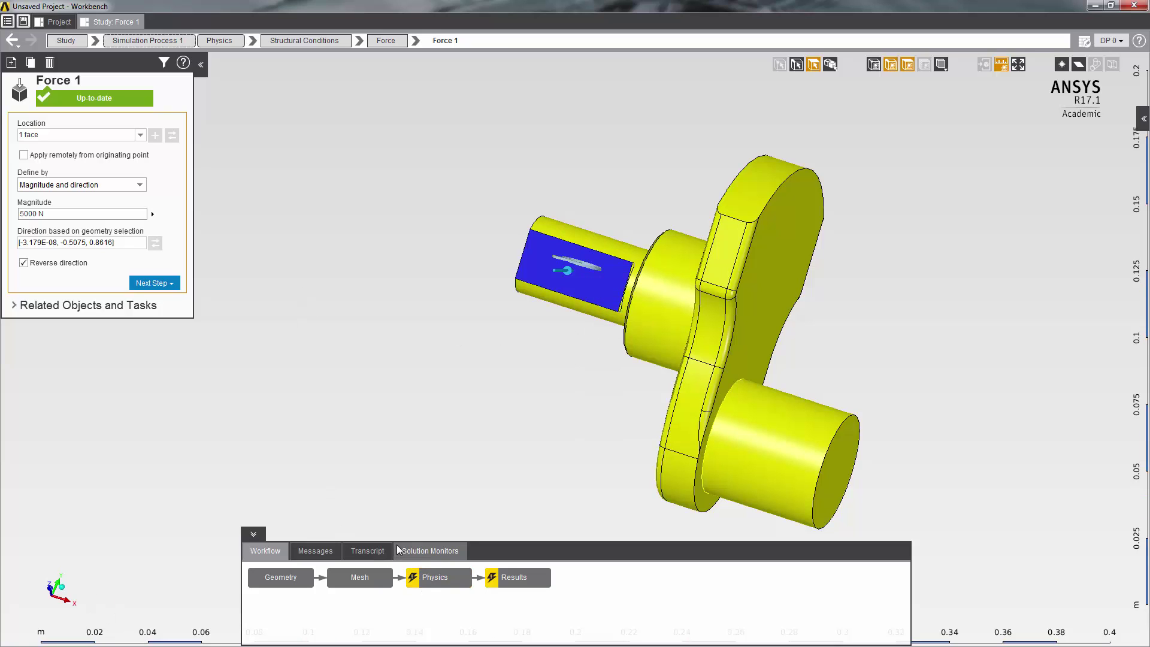
Show the Results contour list with Equivalent Stress and Displacement Magnitude.
left_click(511, 578)
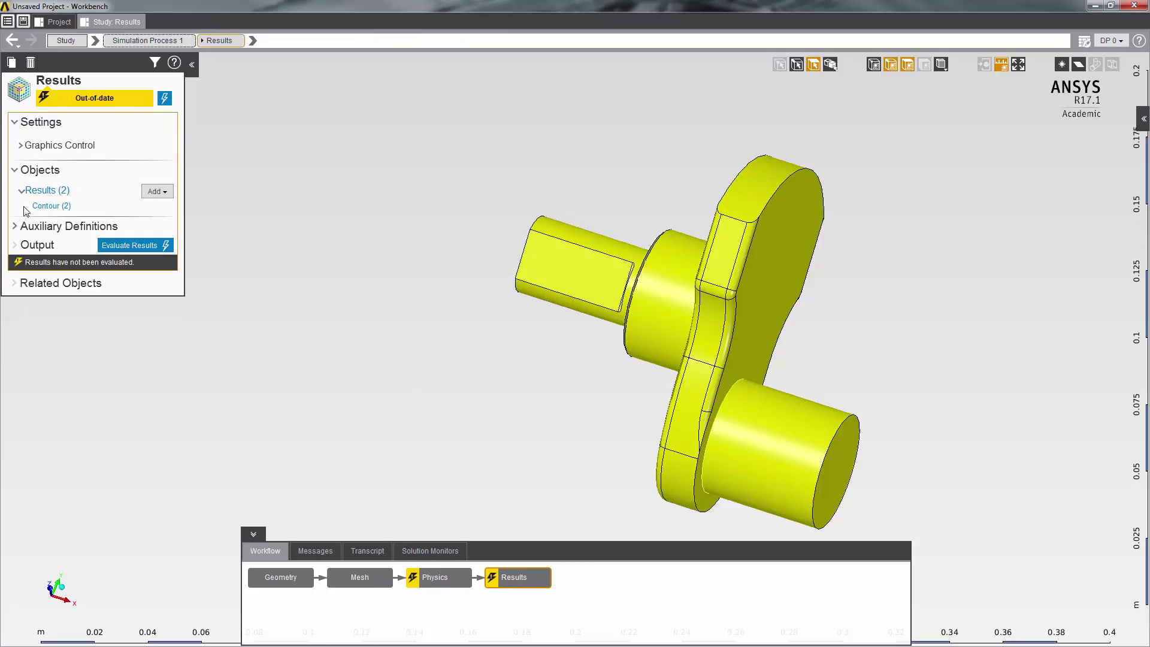
left_click(44, 206)
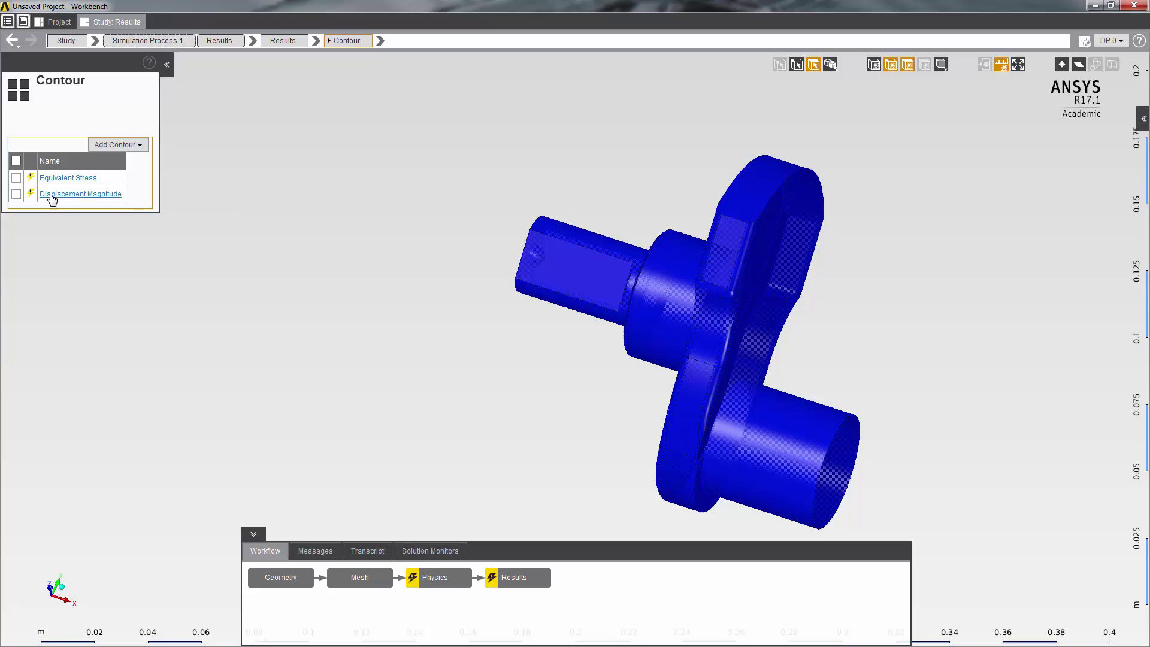
Solve the sharp-corner crankshaft study from the Results task.
left_click(506, 578)
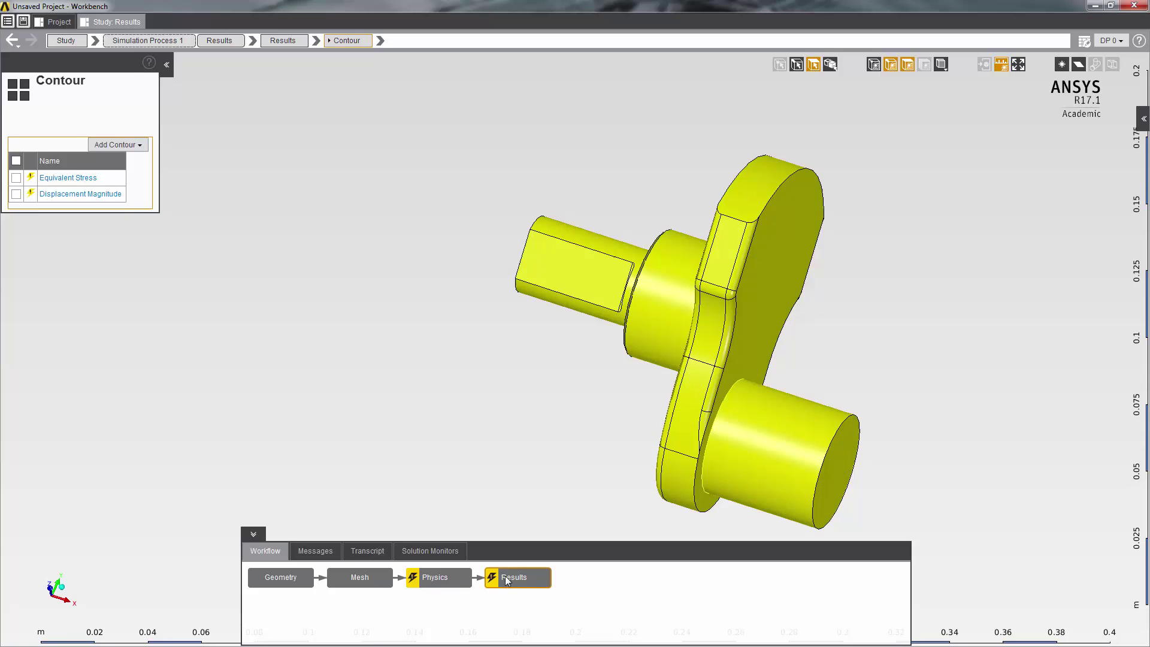
left_click(165, 97)
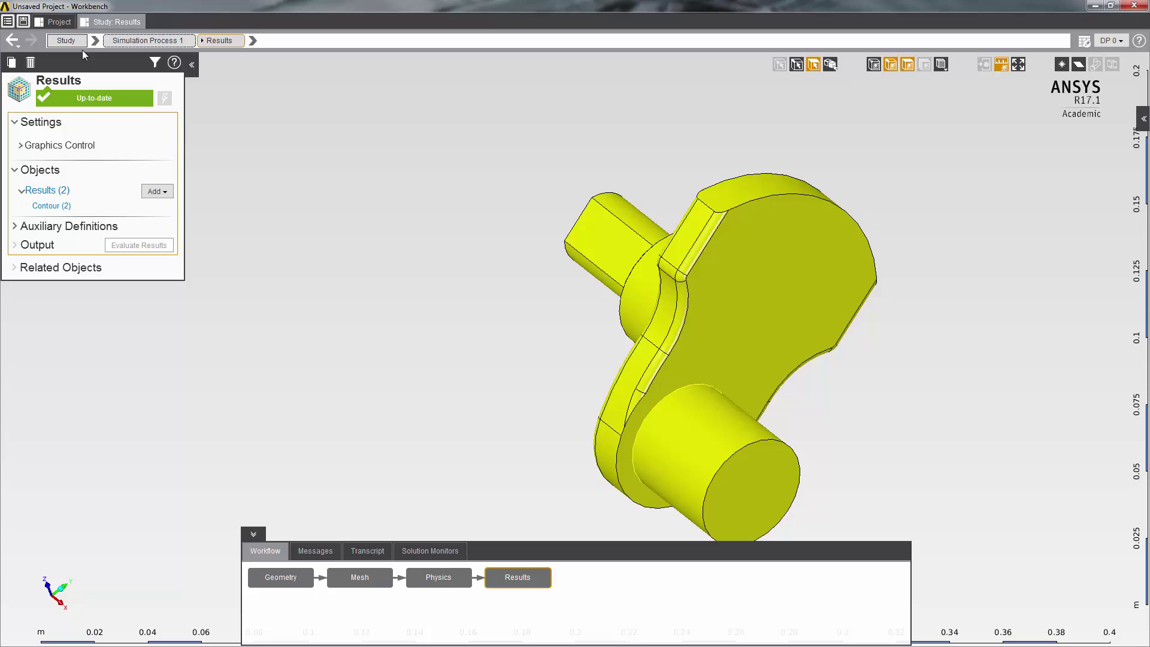
Display the sharp-corner model's Equivalent Stress contour and orbit to view its other side.
left_click(253, 40)
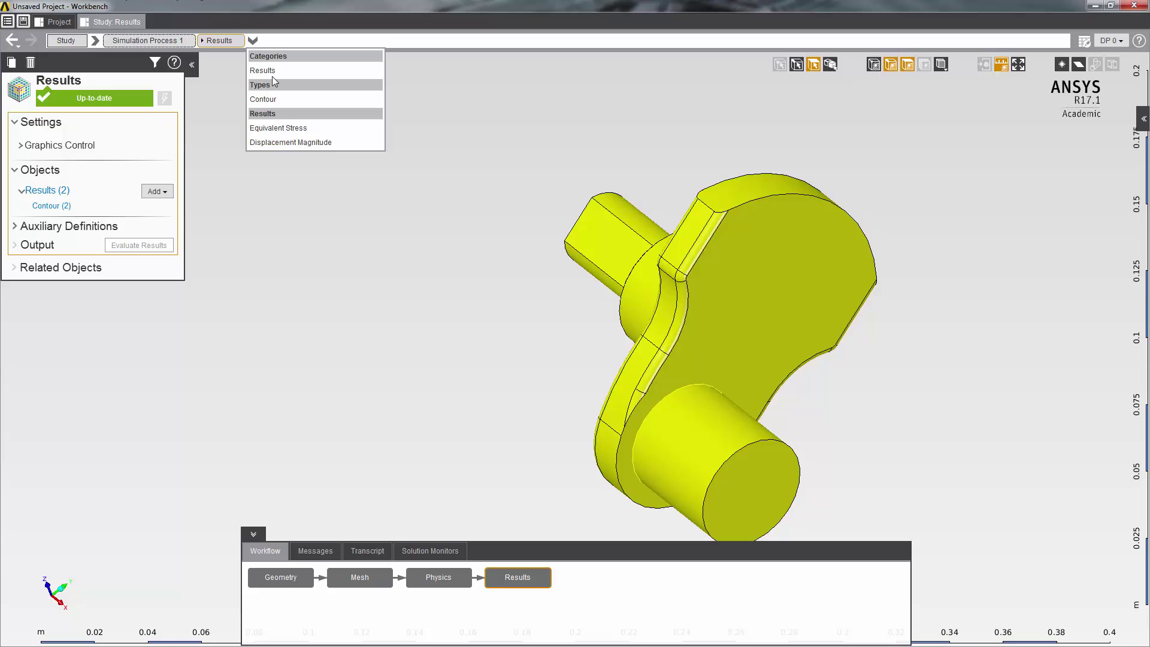
left_click(275, 129)
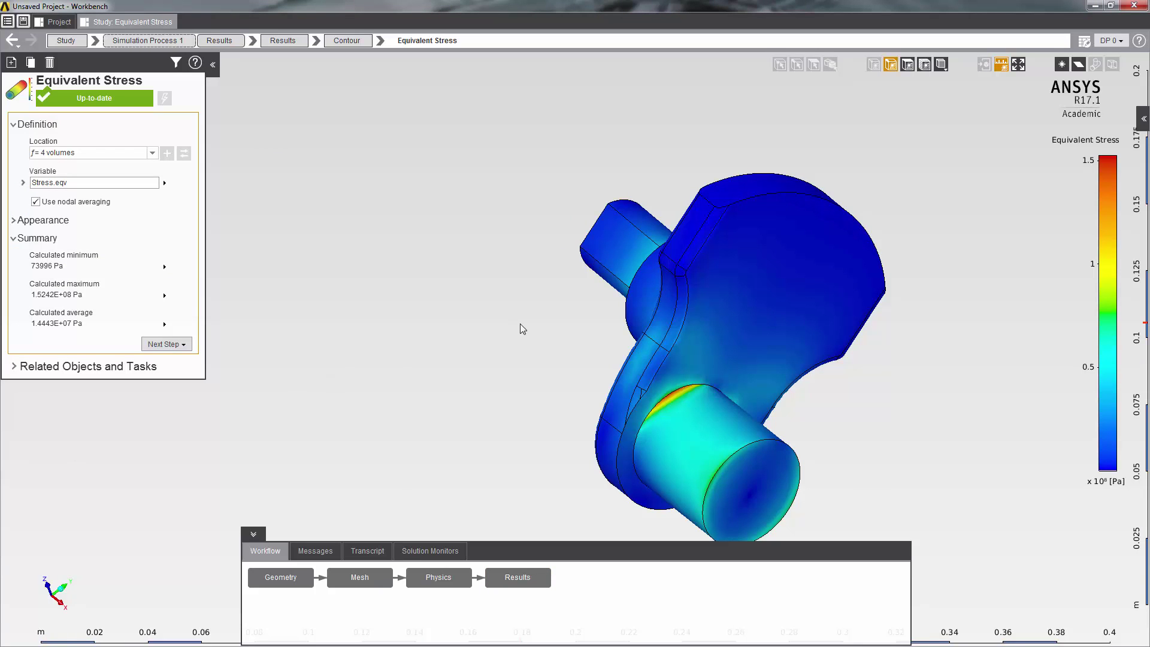
middle_click_drag(624, 306, 588, 336)
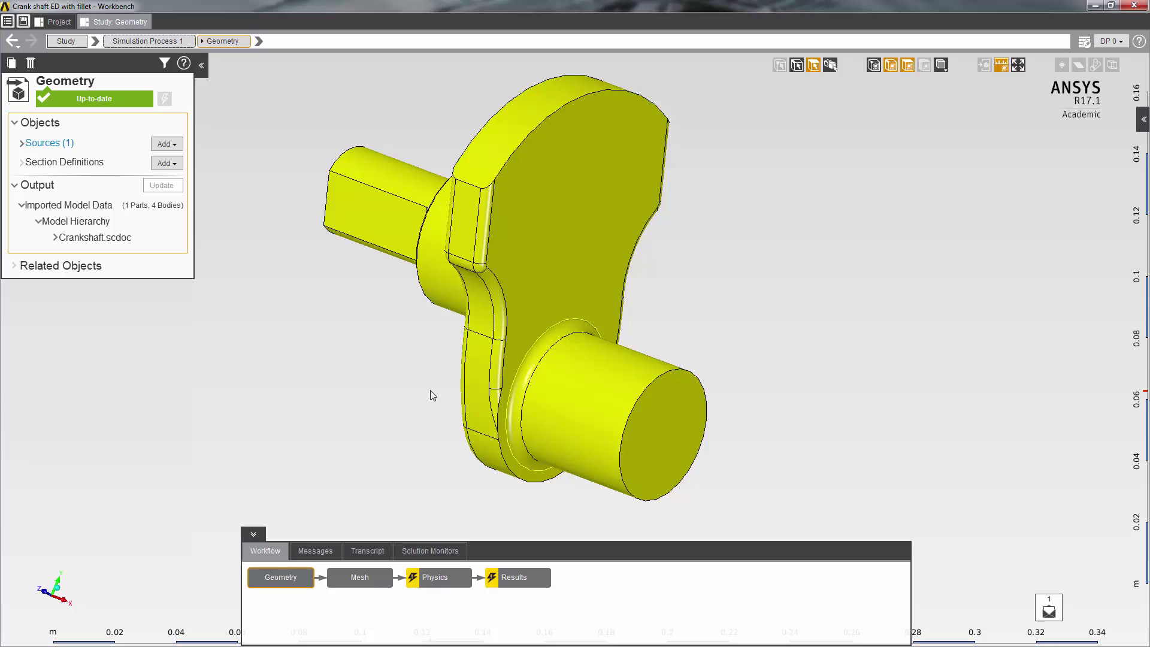
Inspect the journal fillet ring from several angles, then display and orbit the filleted crankshaft's mesh.
left_click(530, 354)
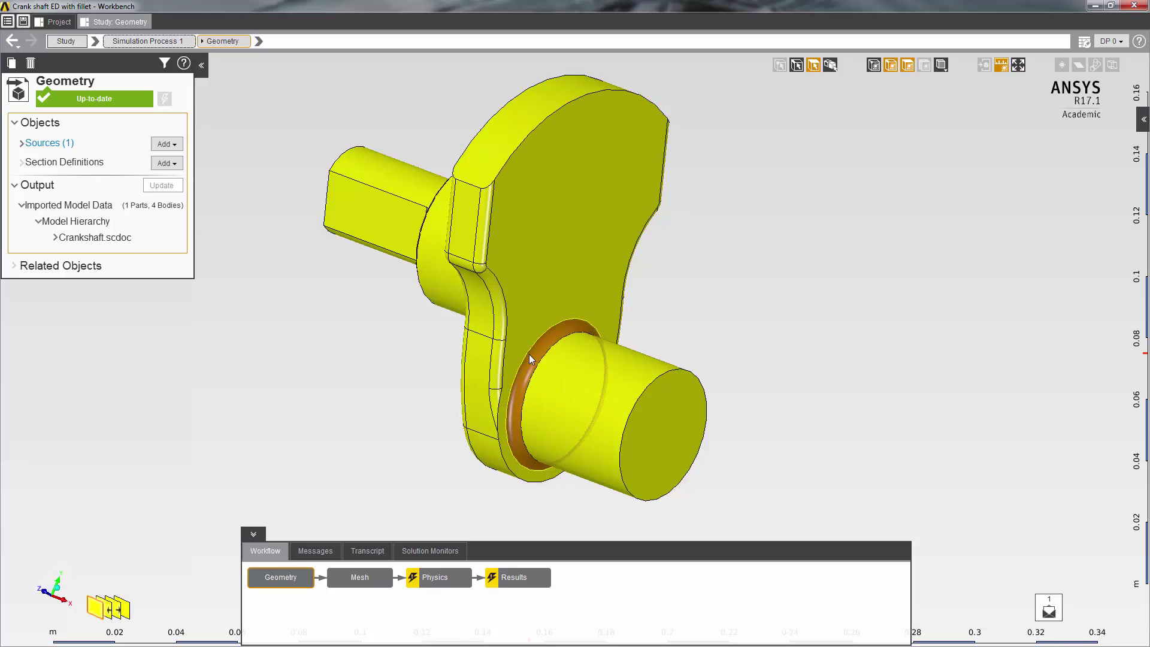
middle_click_drag(410, 356, 568, 325)
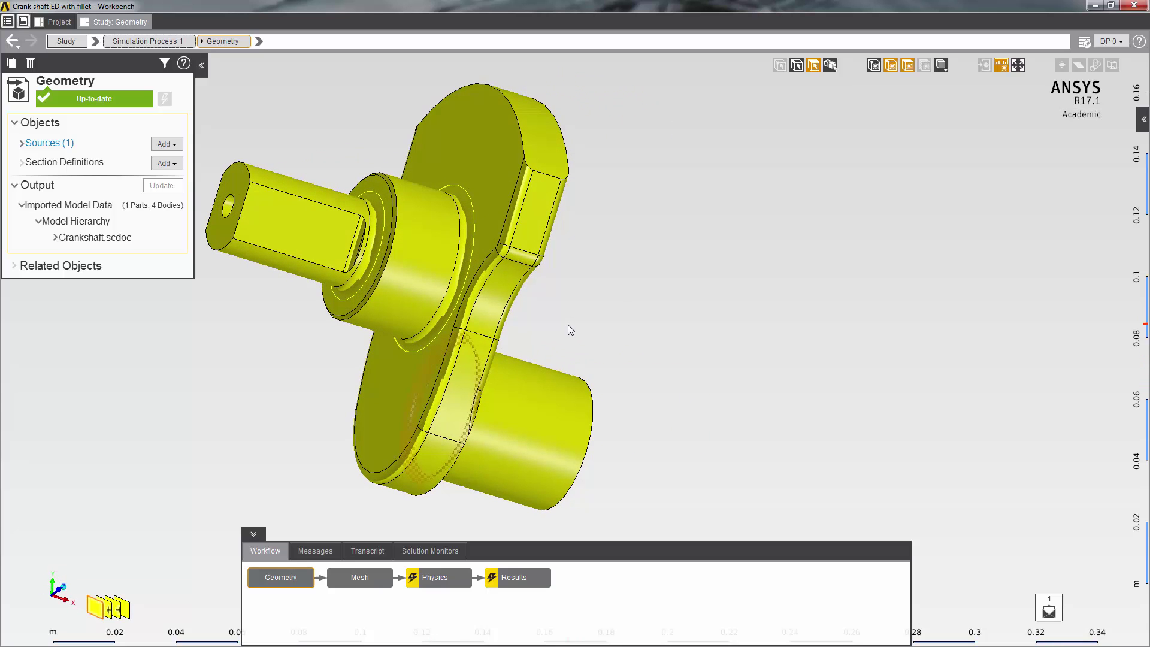
left_click(463, 270)
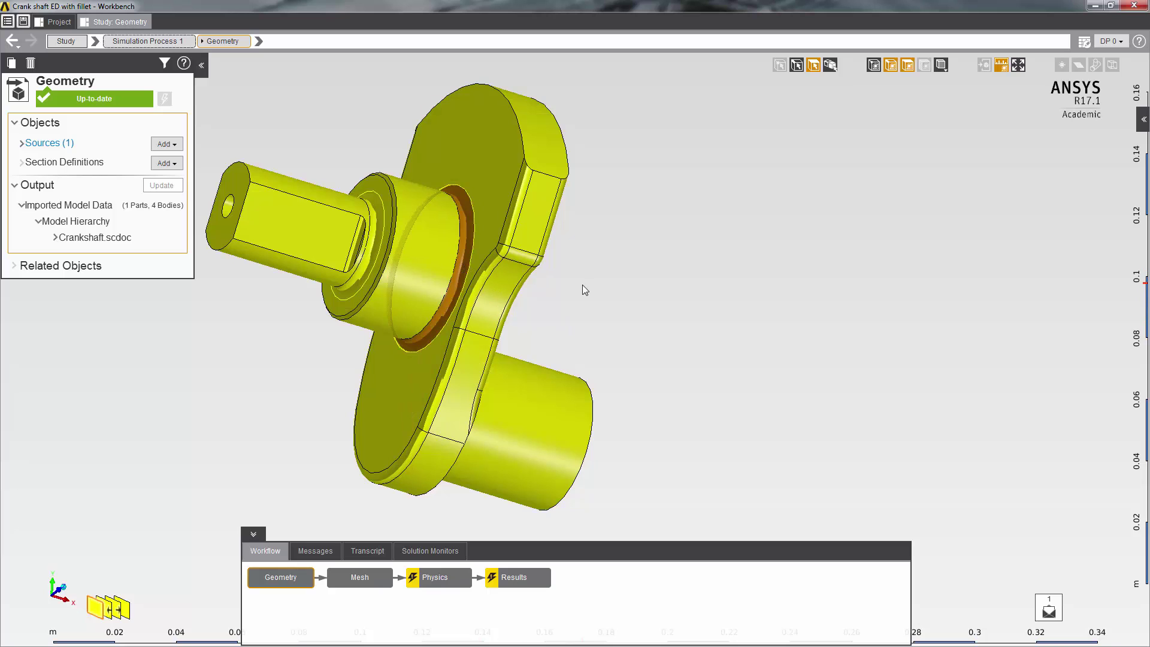
middle_click_drag(582, 285, 364, 323)
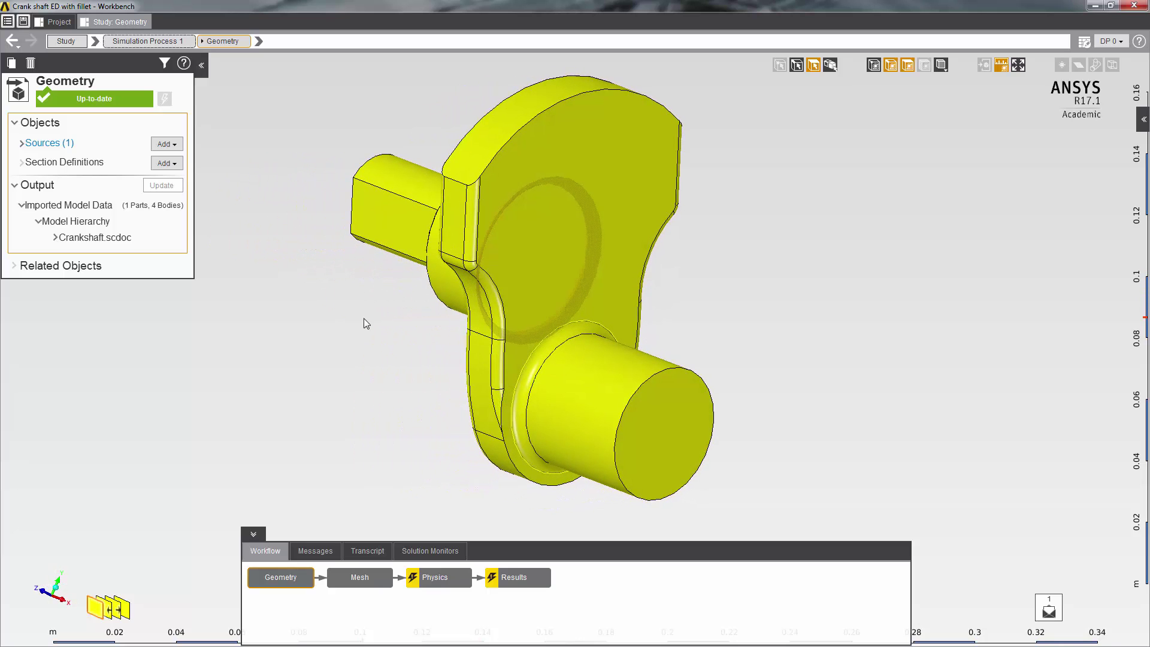
left_click(365, 325)
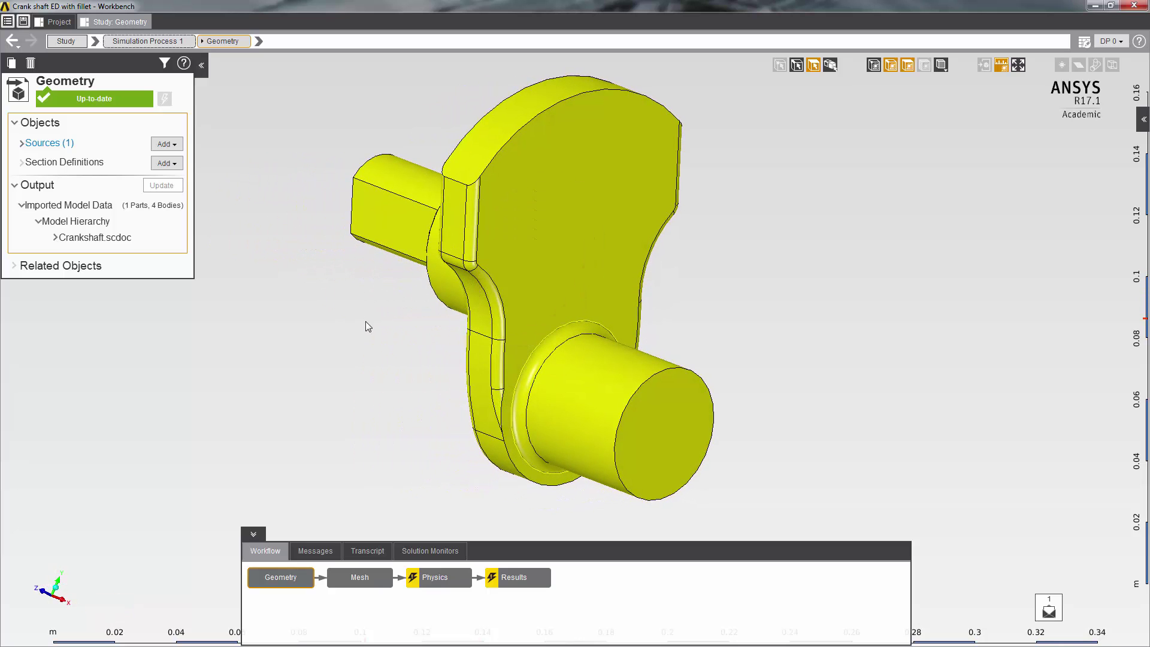
left_click(350, 576)
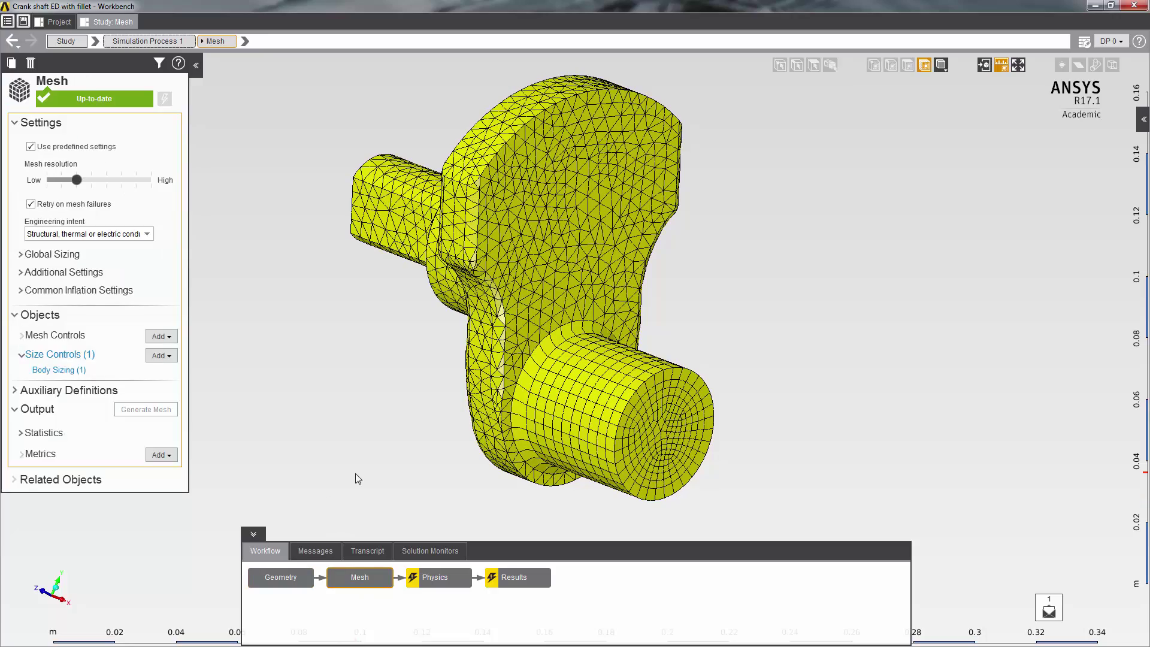
middle_click_drag(358, 473, 391, 467)
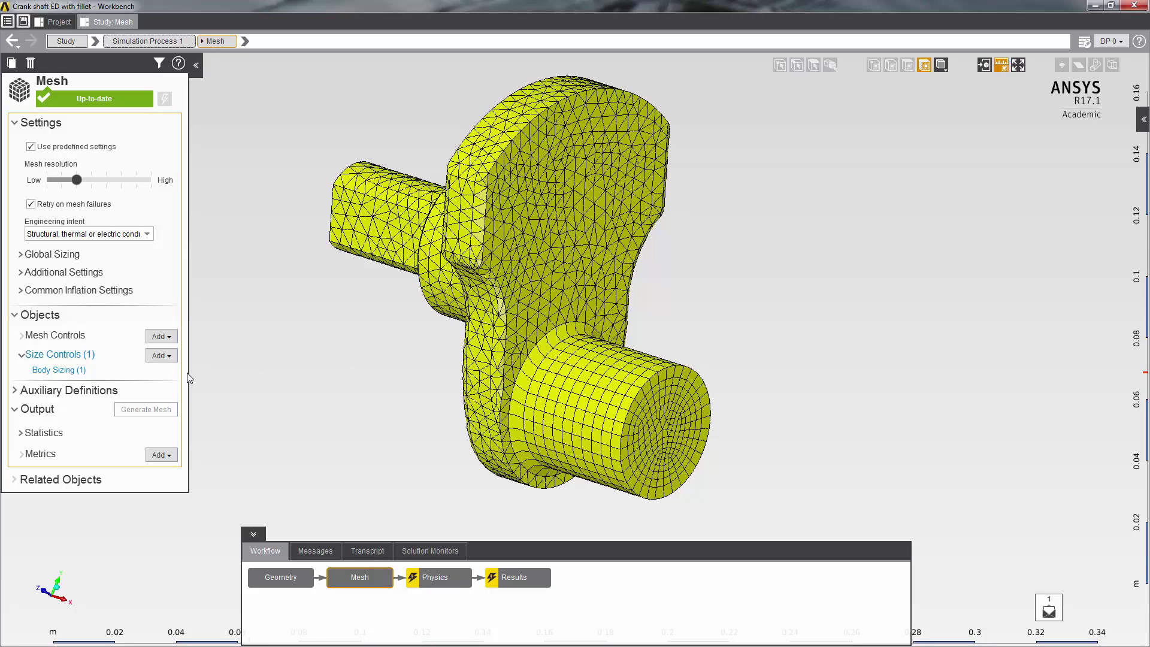
Add a 0.001 m Face Sizing on the journal fillet face and remesh the filleted crankshaft.
left_click(162, 357)
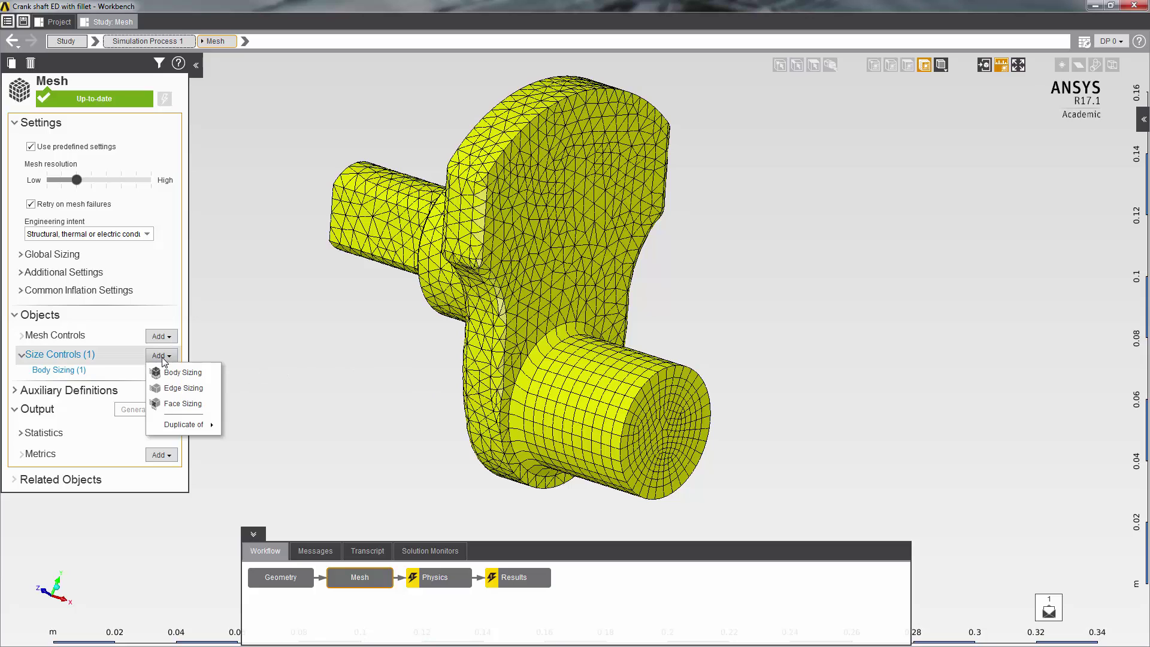
left_click(174, 403)
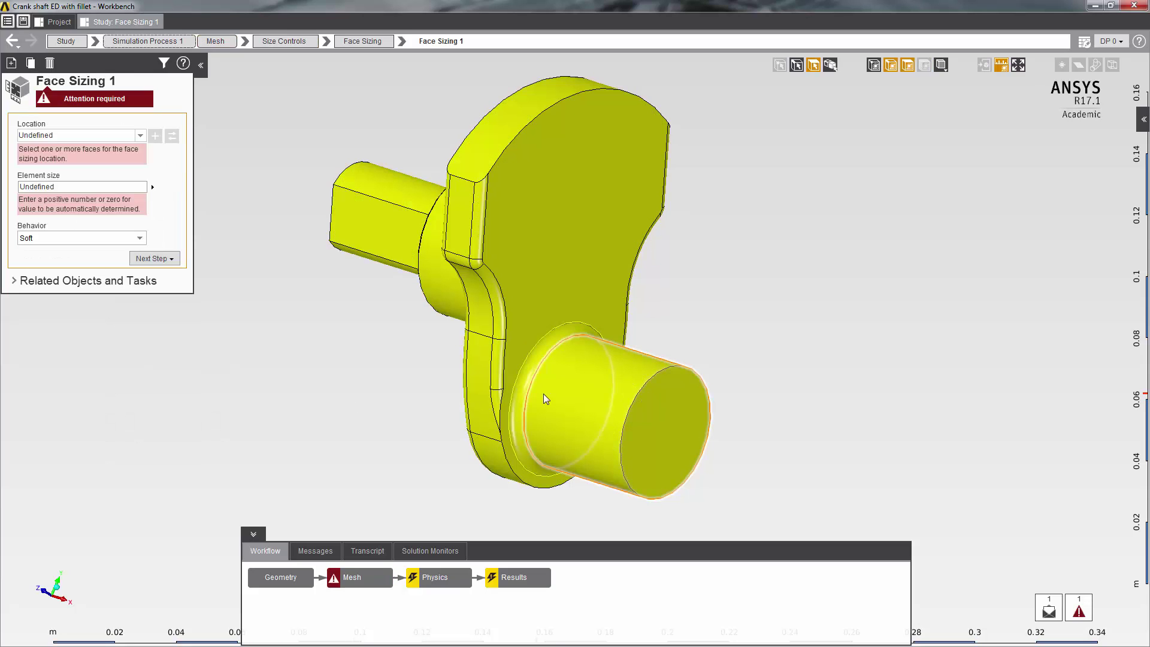
left_click(533, 375)
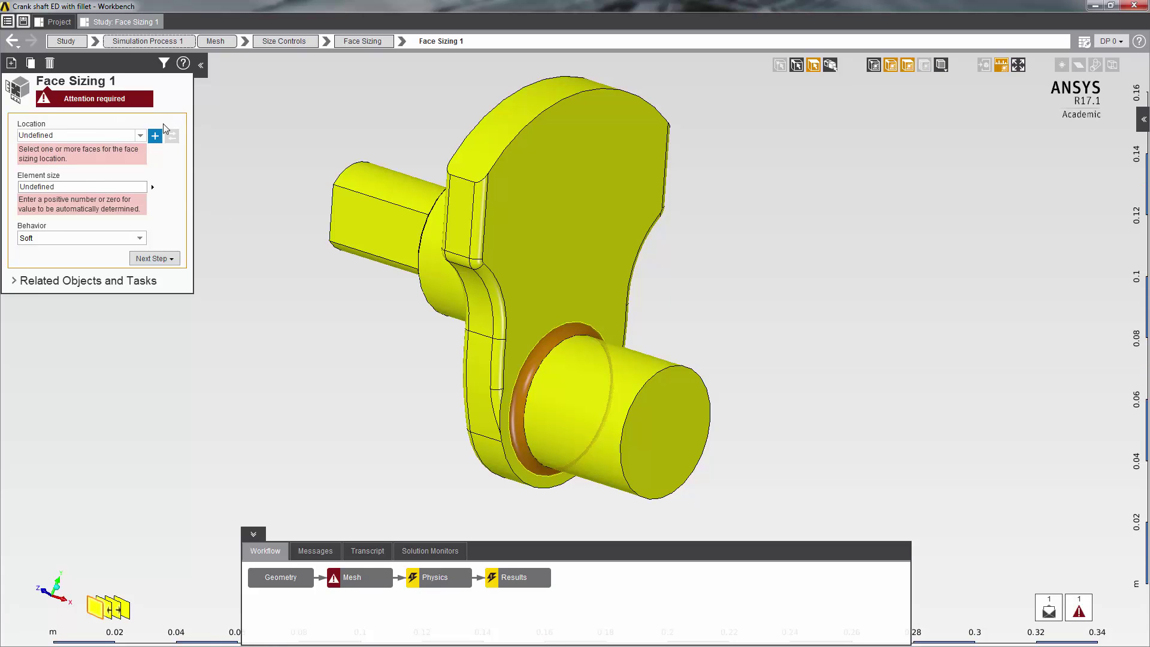
left_click(154, 136)
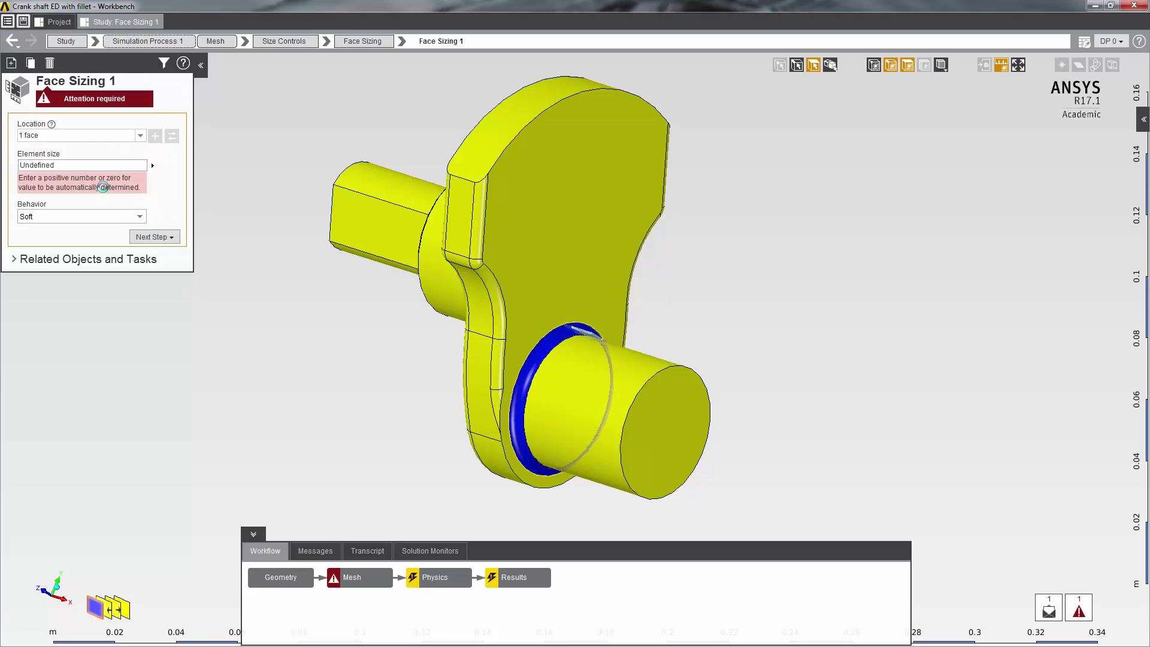
left_click(100, 164)
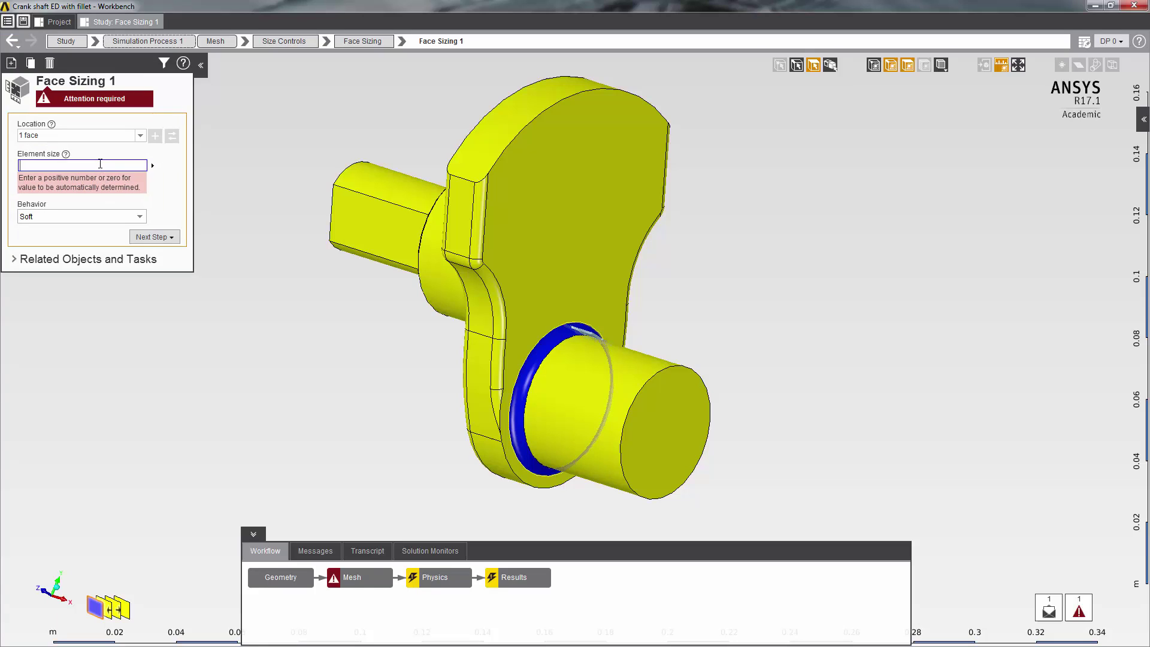
type(".001")
key("Return")
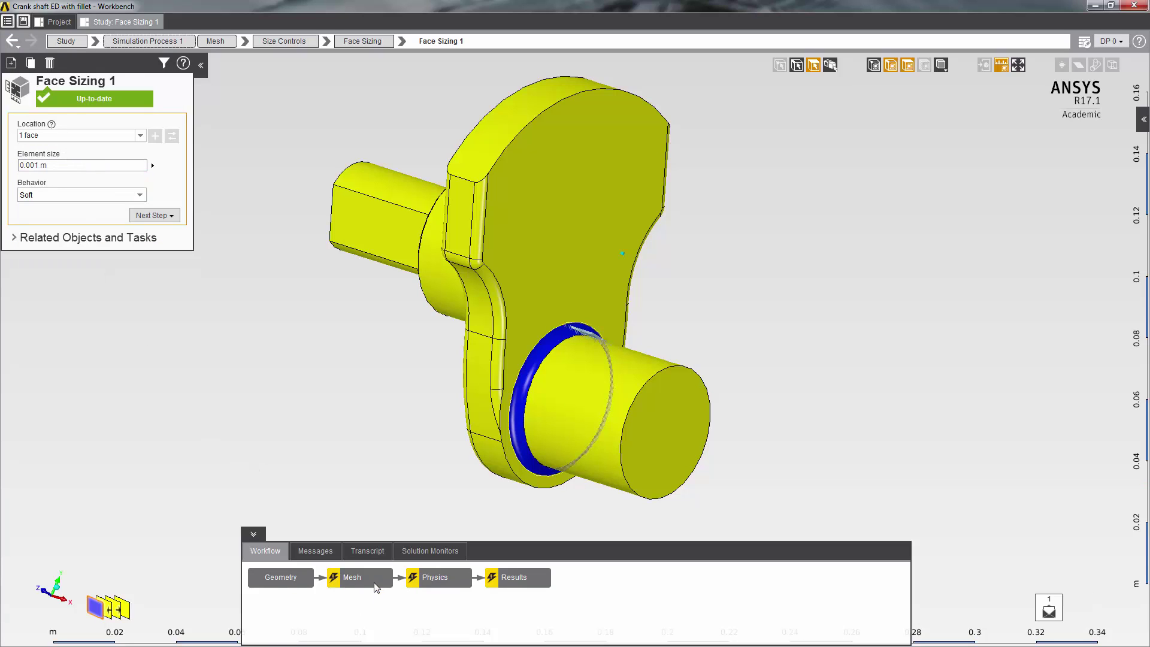
left_click(366, 579)
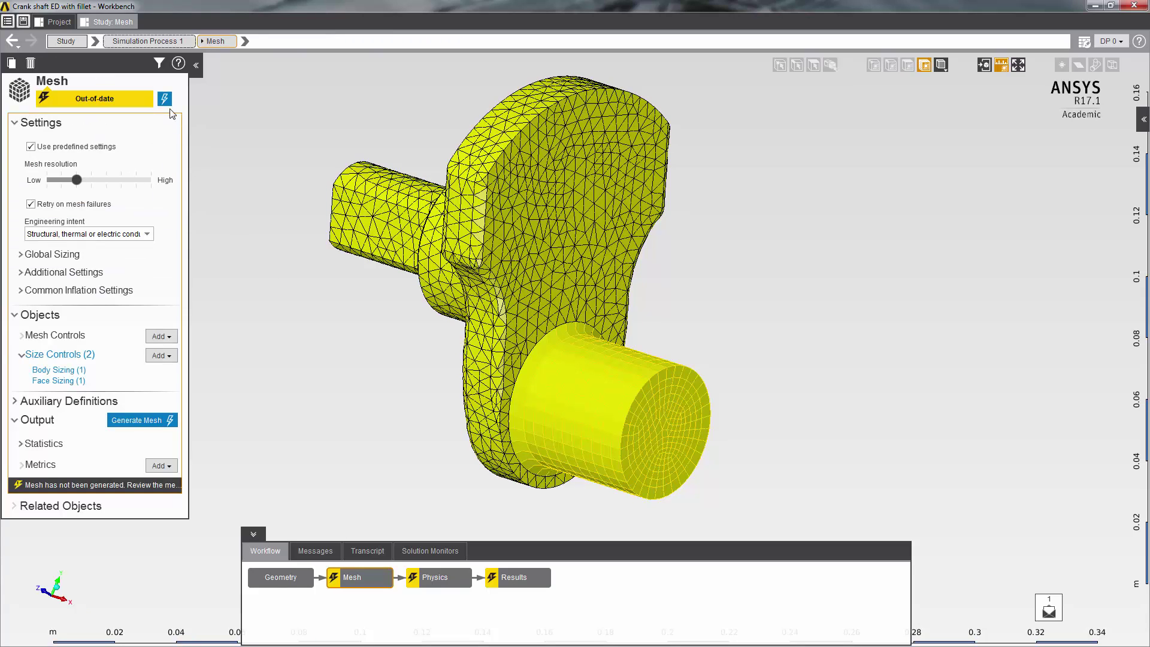
left_click(164, 99)
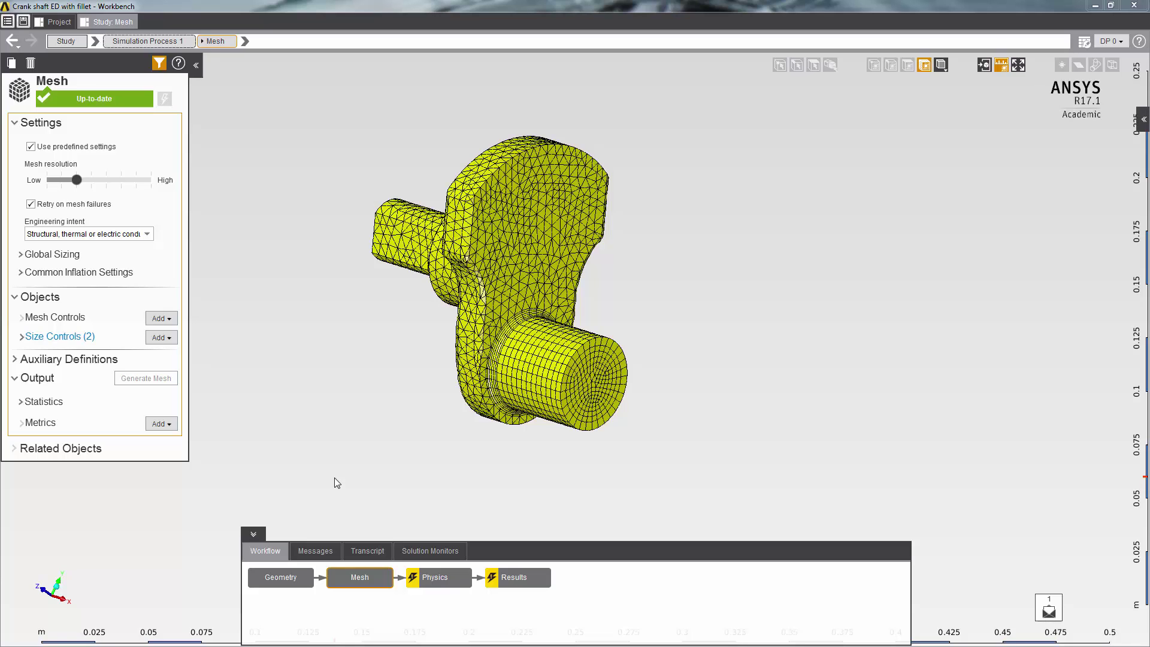
Re-solve the filleted crankshaft from the Results step so Physics and Results are up to date.
left_click(506, 575)
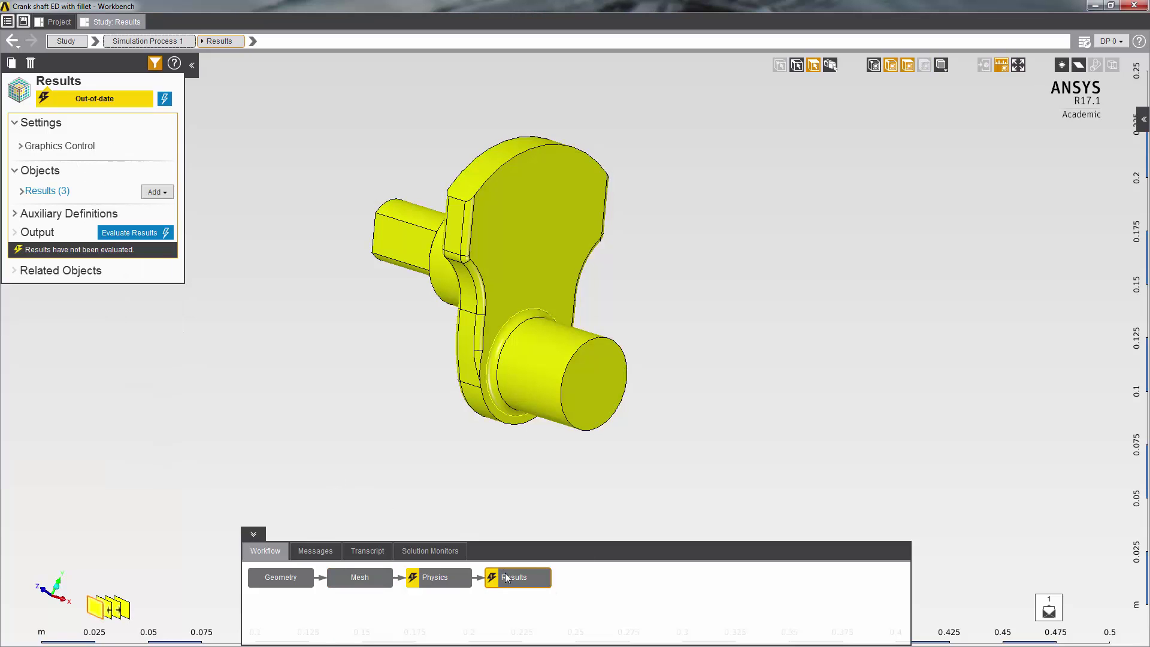
left_click(164, 99)
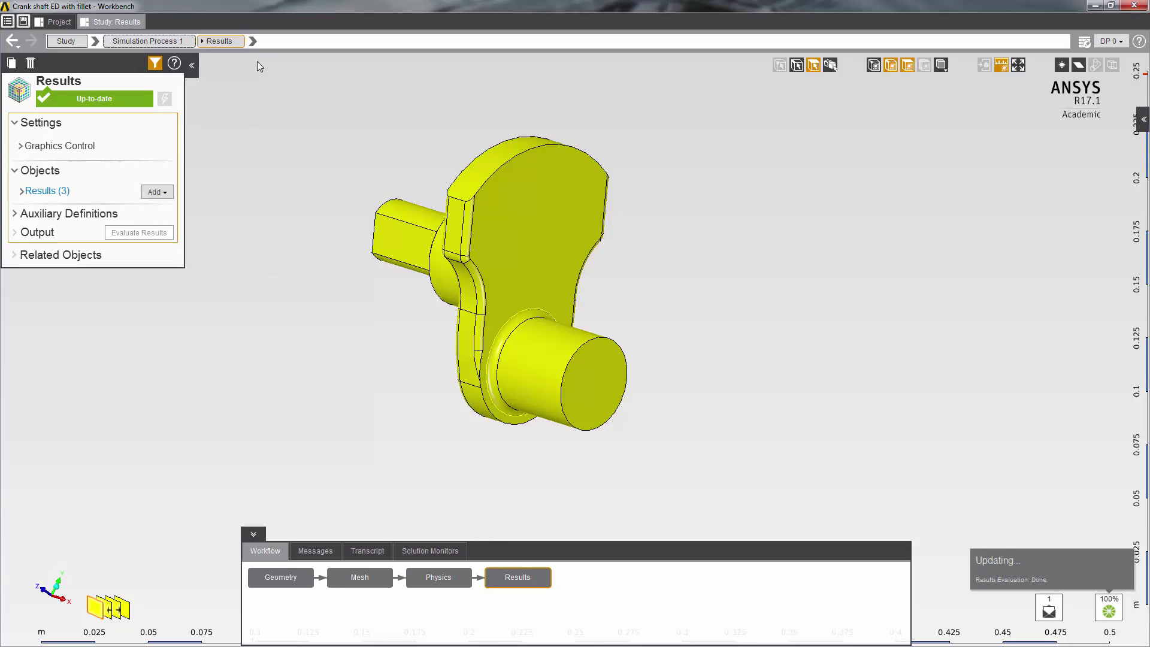
left_click(254, 41)
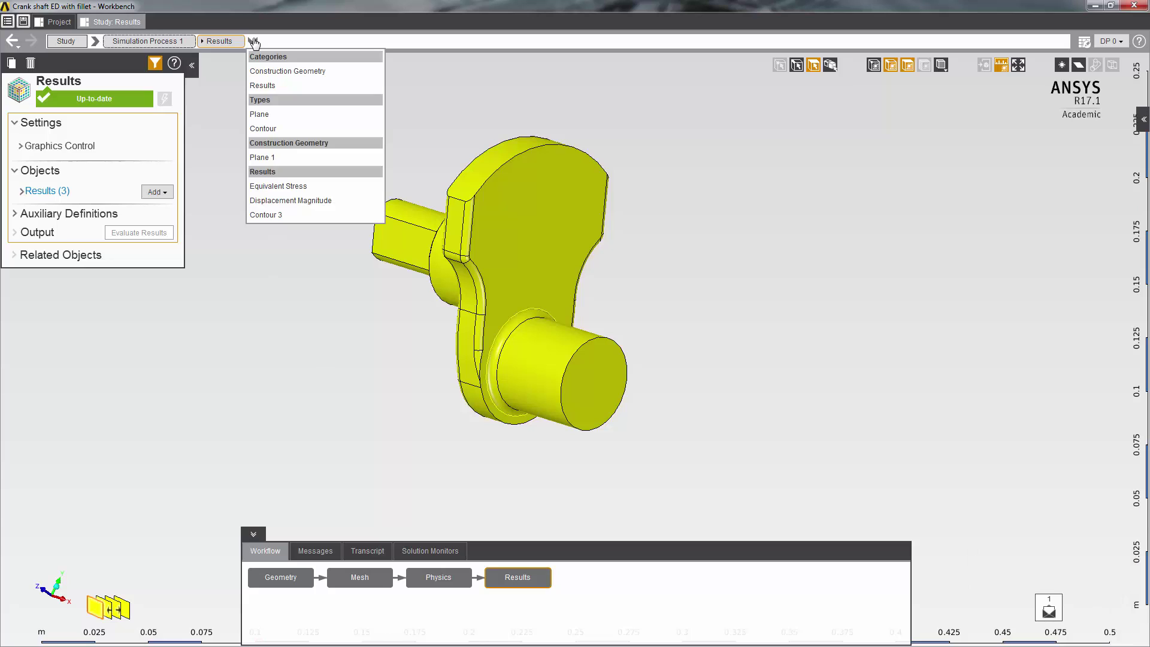
Display the Equivalent Stress contour (peak 1.2151E+08 Pa) and orbit to inspect the fillet.
left_click(284, 186)
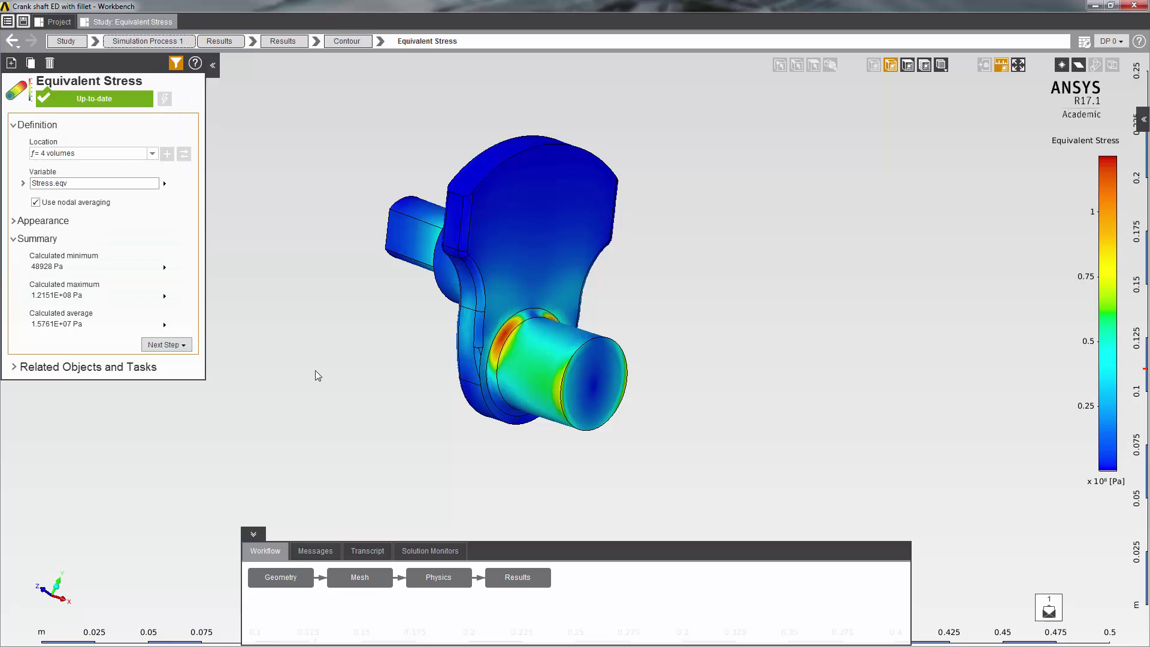
mouse_move(333, 374)
middle_mouse_down()
mouse_move(239, 392)
mouse_move(356, 382)
mouse_move(721, 390)
mouse_move(347, 411)
middle_mouse_up()
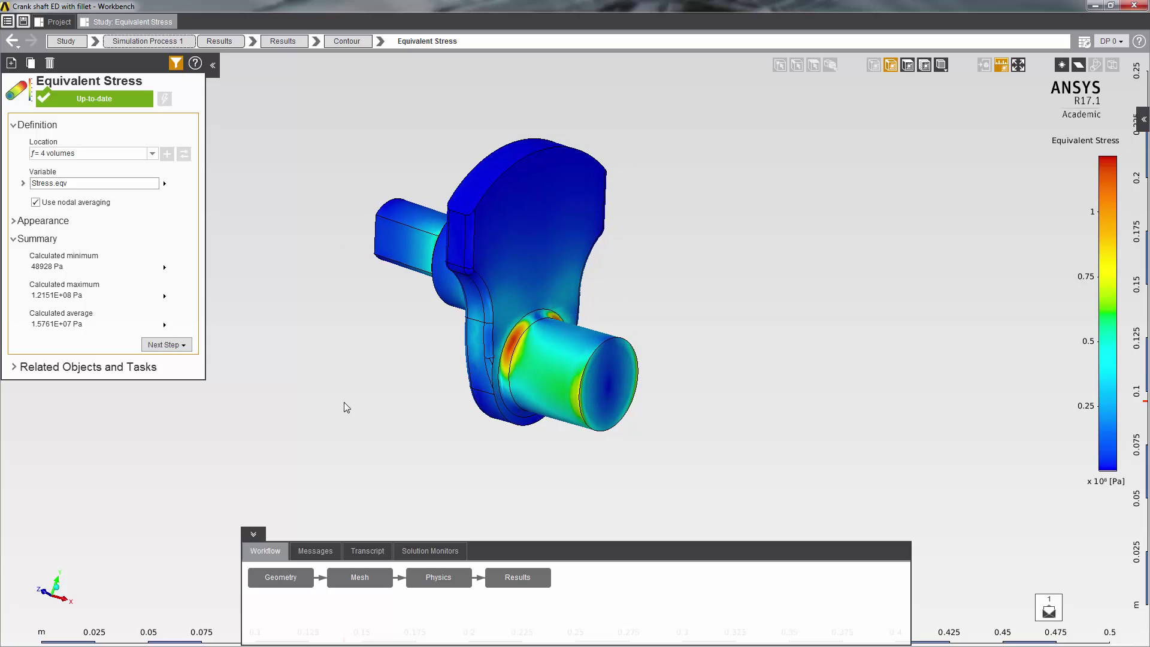